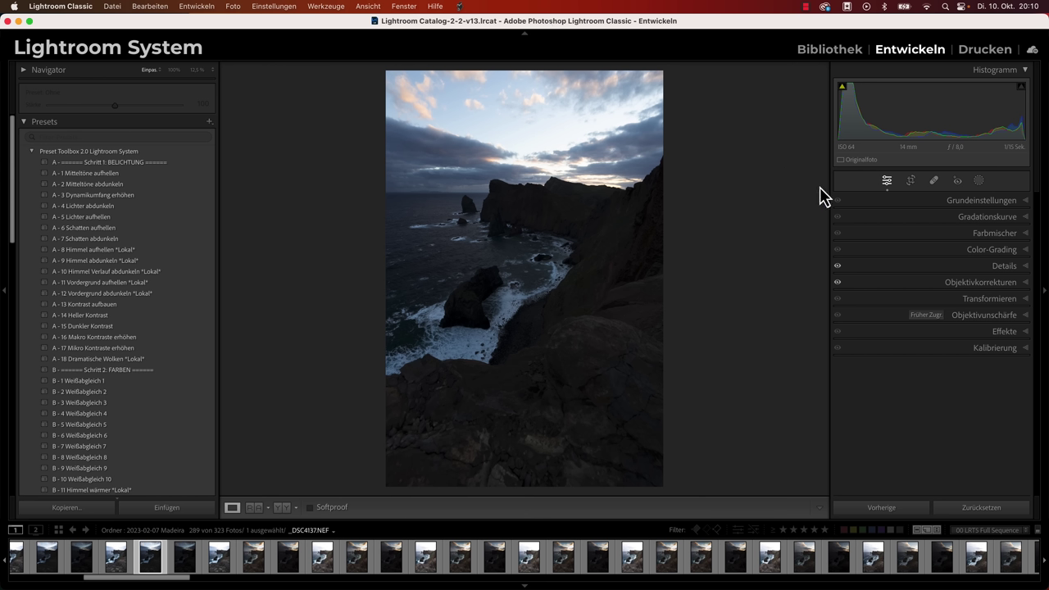
Expand the color mixer, toggle its adjust mode between HSL and Color, and show Point Color.
click(991, 233)
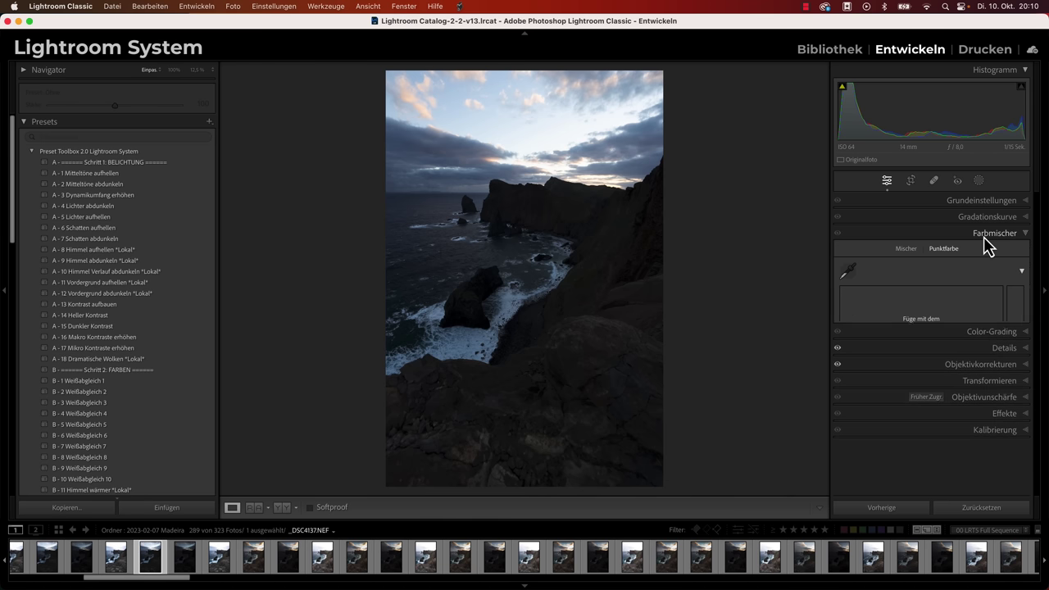
click(908, 251)
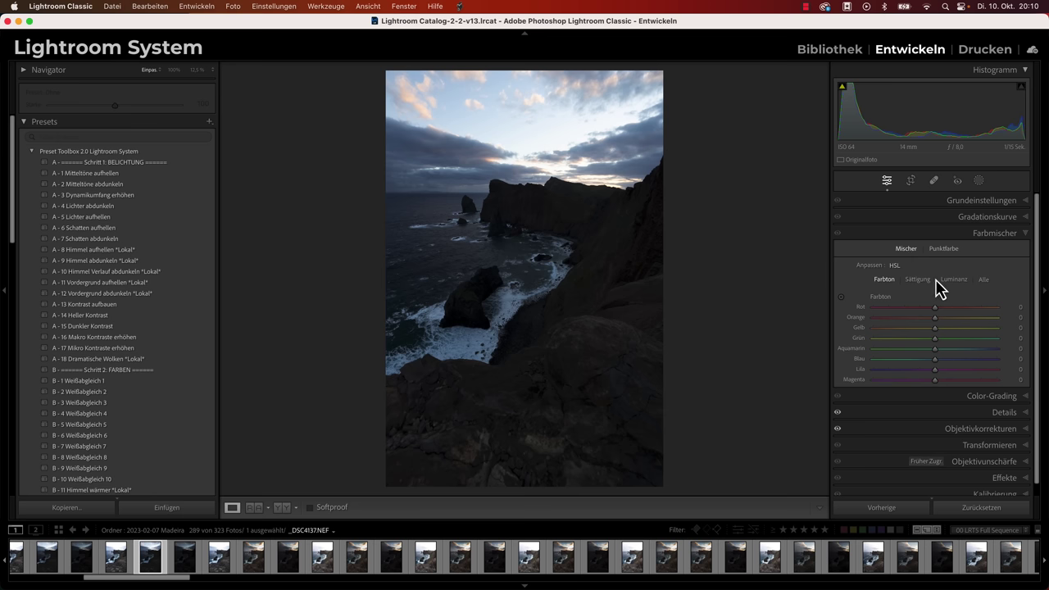
click(905, 270)
click(906, 272)
click(918, 280)
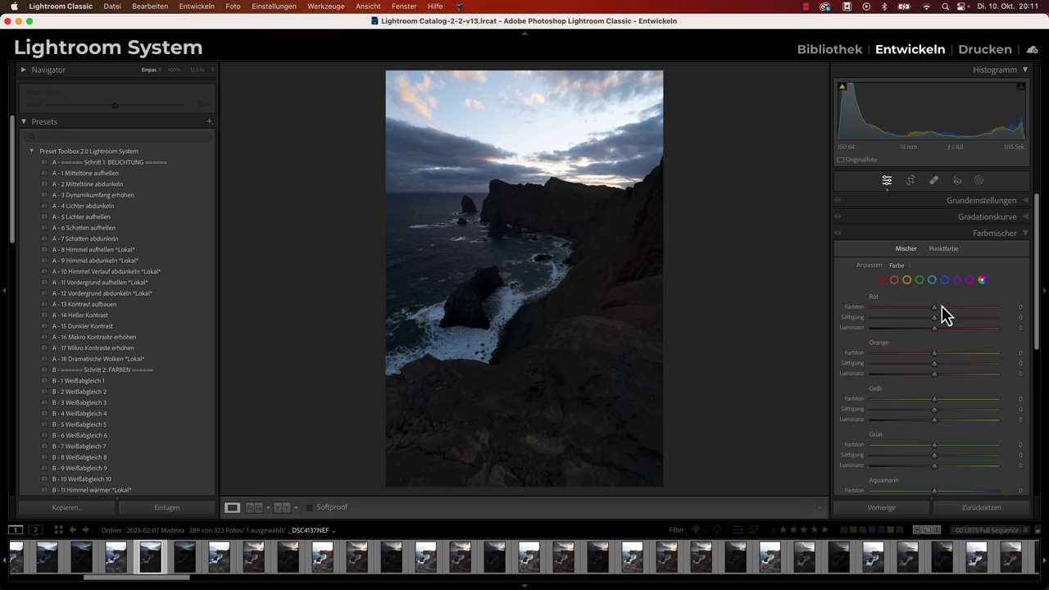
click(902, 267)
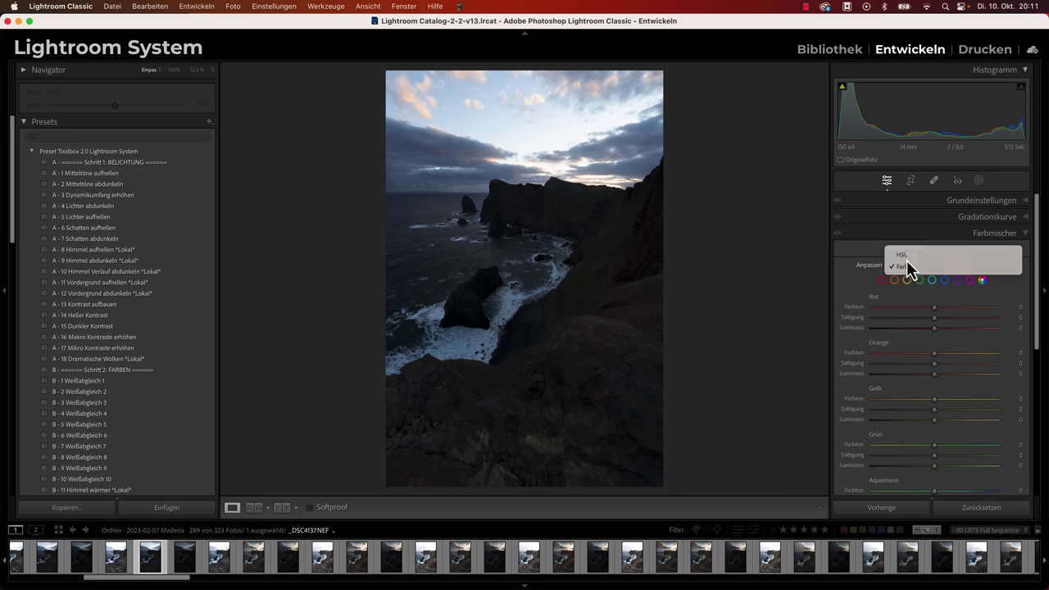
click(902, 255)
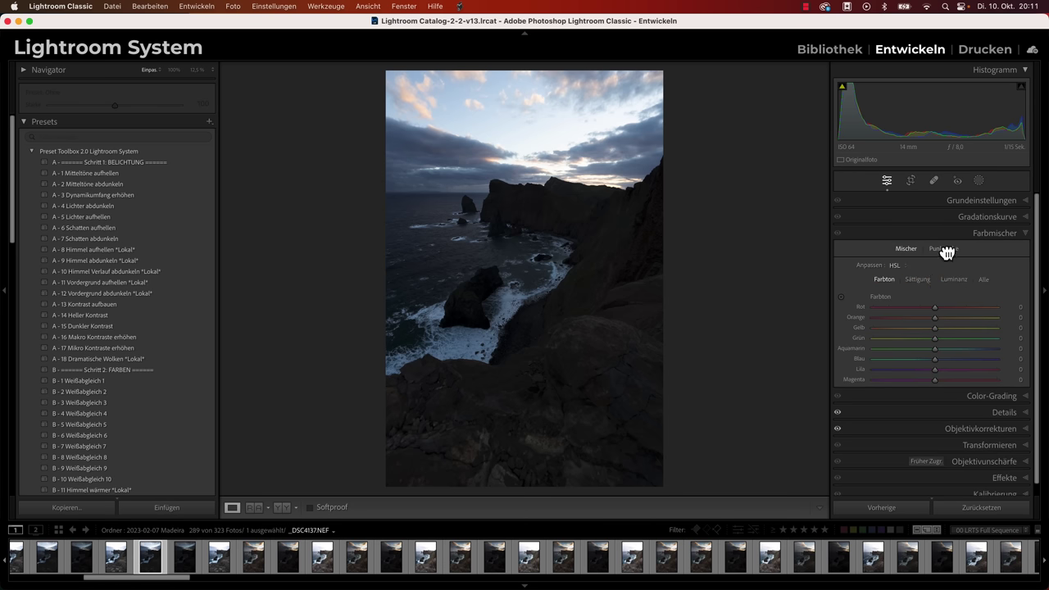
click(946, 251)
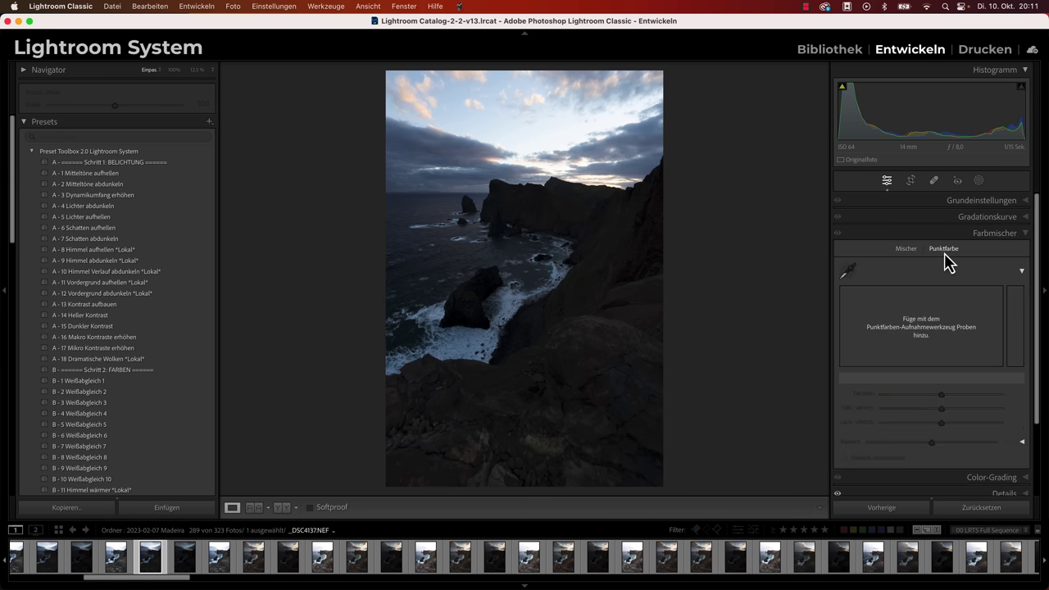
Sample the sky's blue as a point color, widen its range to 58, and shift hue to -11.
click(849, 274)
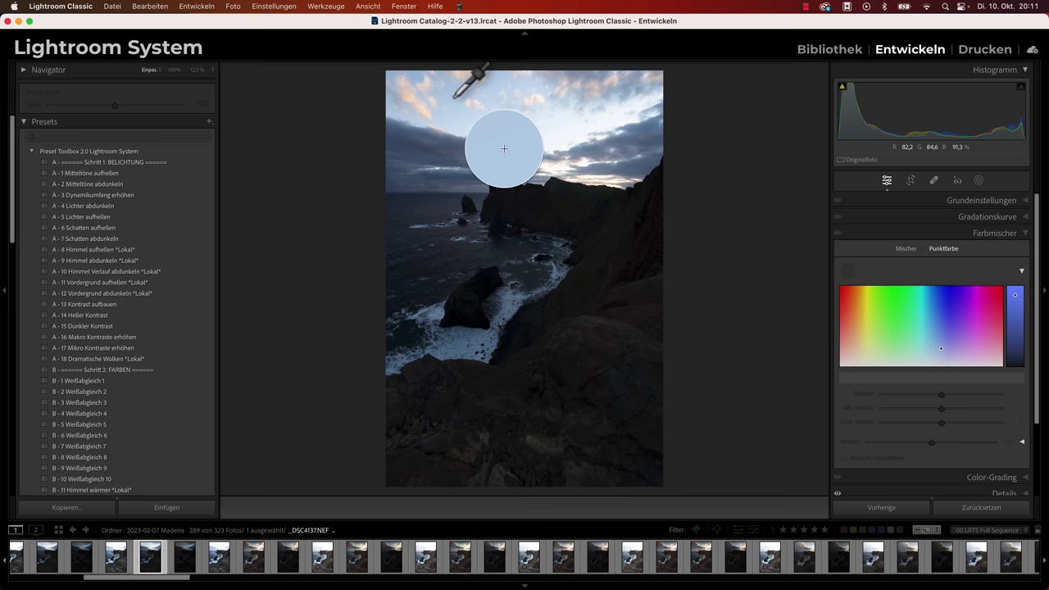
click(504, 148)
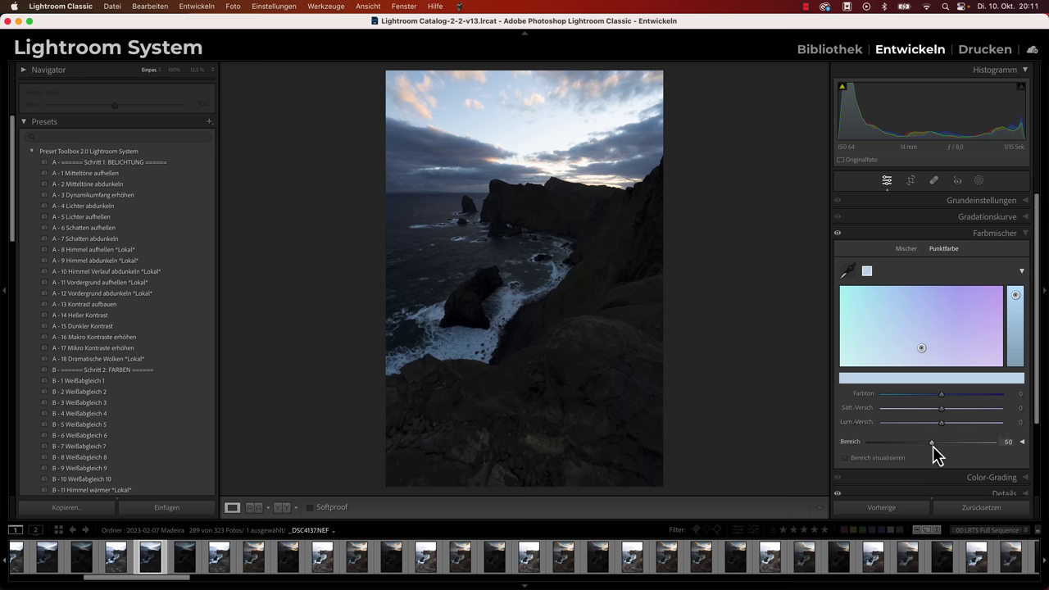
mouse_move(932, 442)
mouse_down()
mouse_move(986, 443)
mouse_move(928, 443)
mouse_move(979, 436)
mouse_move(978, 447)
mouse_move(929, 446)
mouse_move(943, 447)
mouse_up()
click(905, 249)
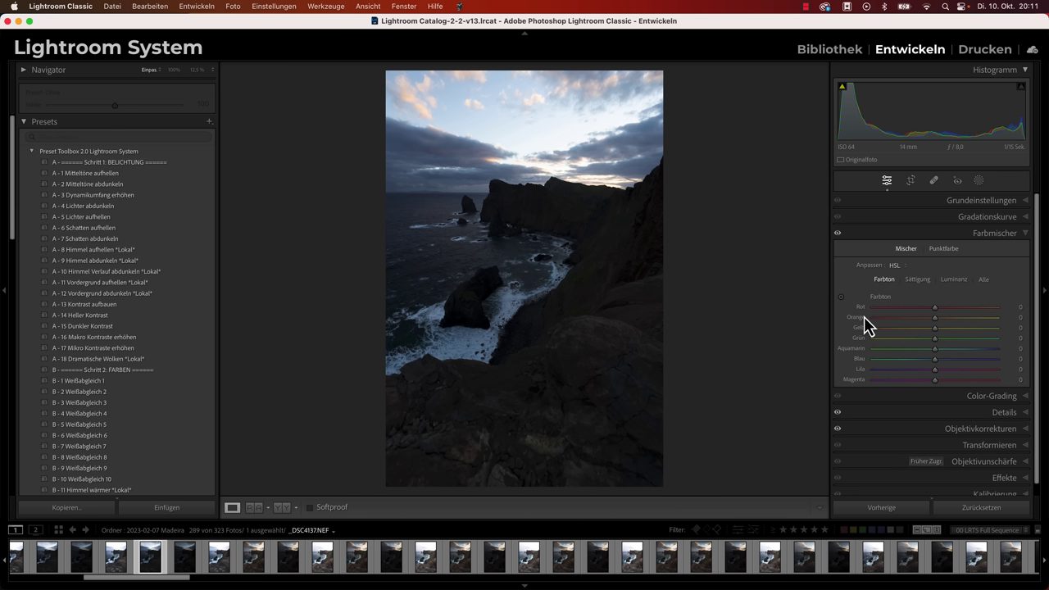
click(941, 250)
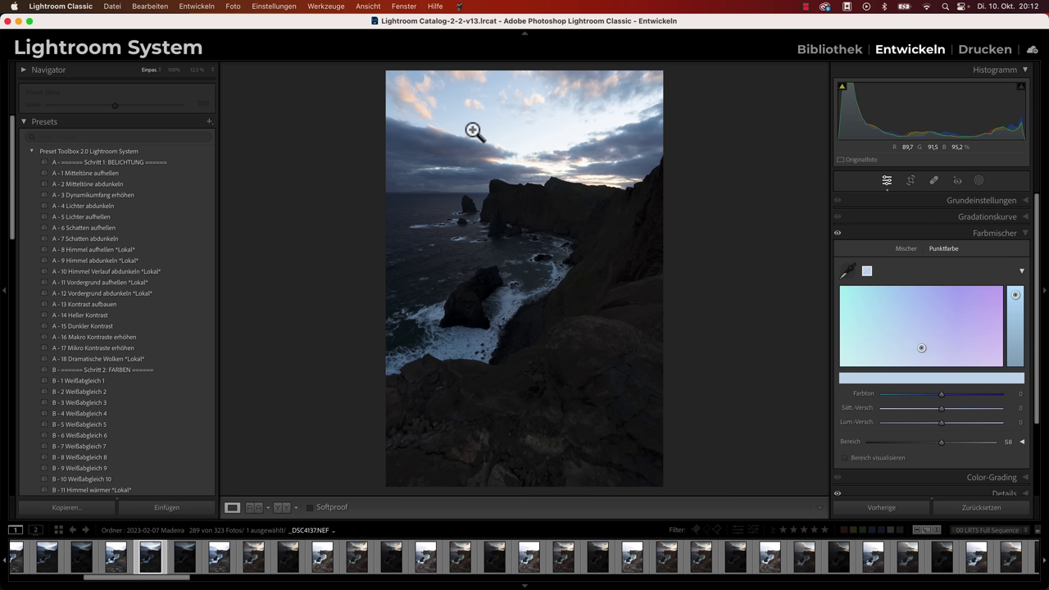
mouse_move(941, 395)
mouse_down()
mouse_move(978, 395)
mouse_move(909, 395)
mouse_move(988, 407)
mouse_move(910, 410)
mouse_move(940, 408)
mouse_move(910, 425)
mouse_move(992, 424)
mouse_move(915, 424)
mouse_move(951, 424)
mouse_move(939, 424)
mouse_up()
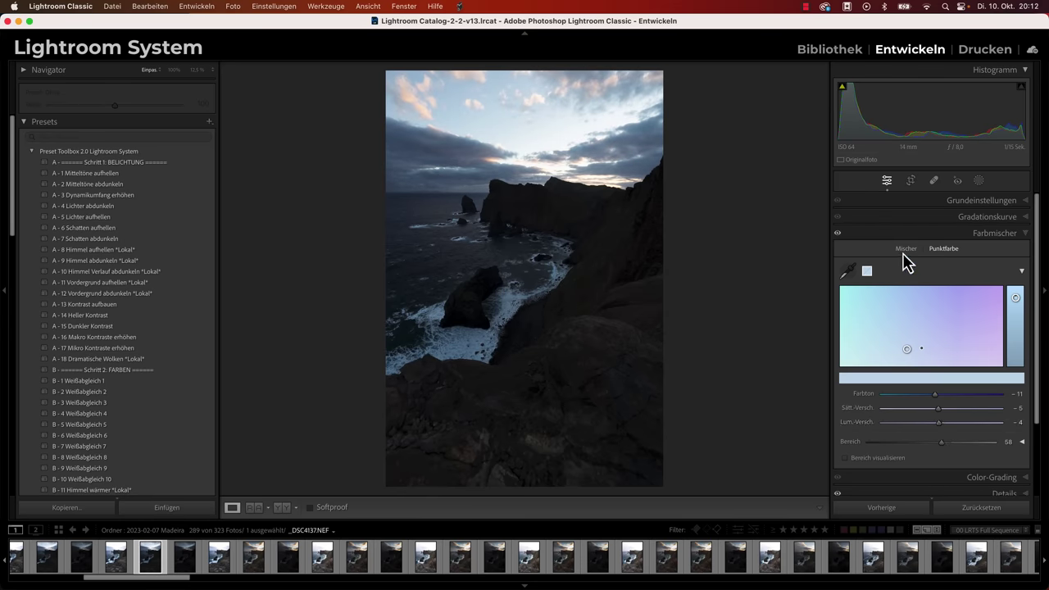
Sample the warm horizon tone as a second point color with saturation 89, hue -79, range 71.
click(849, 272)
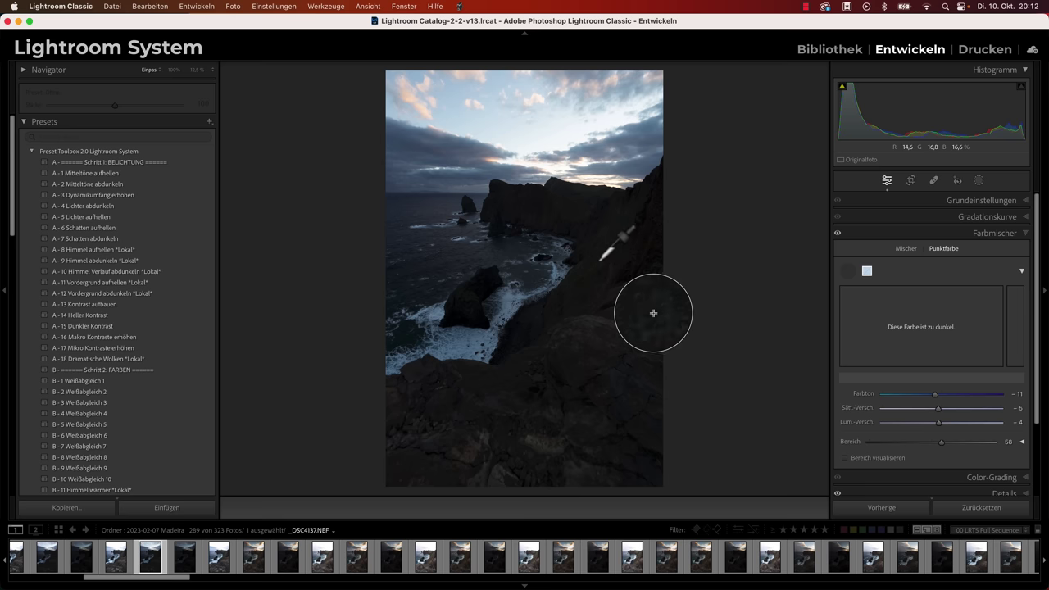
click(543, 211)
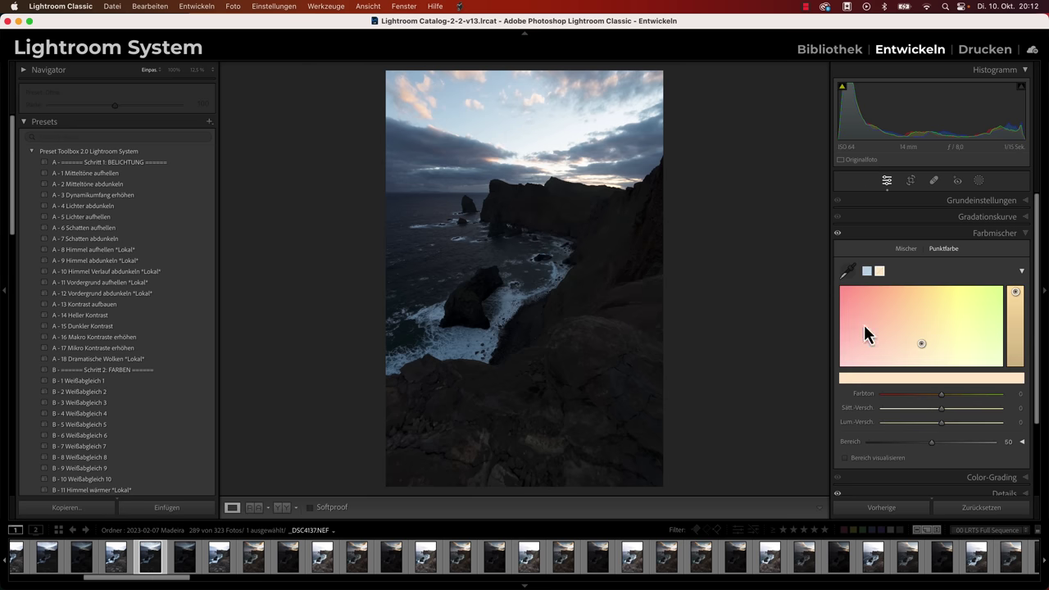
click(869, 276)
click(868, 271)
mouse_move(942, 413)
mouse_down()
mouse_move(919, 416)
mouse_move(994, 416)
mouse_up()
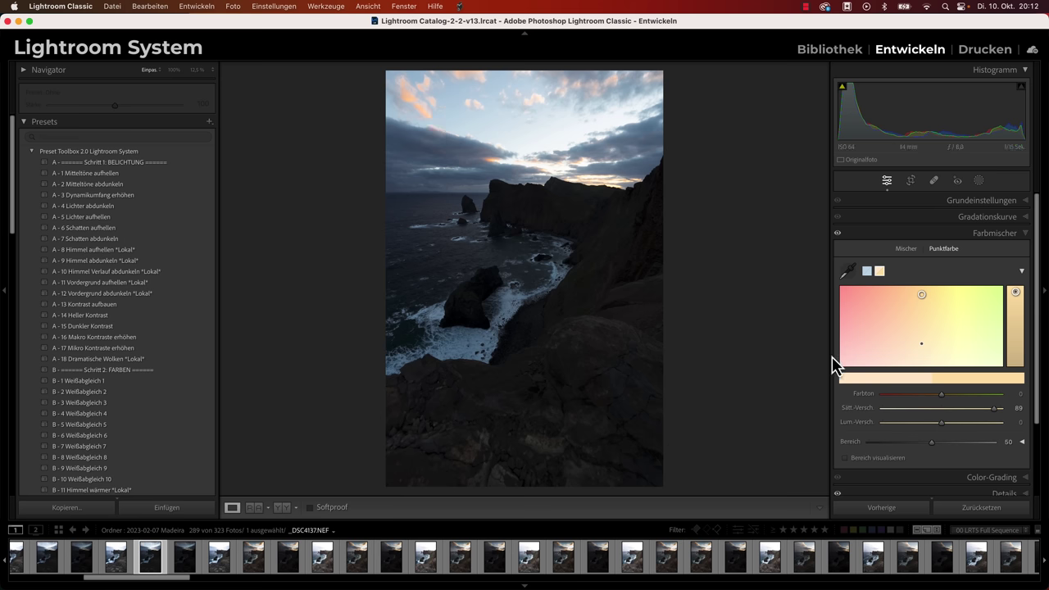
drag(944, 398, 884, 408)
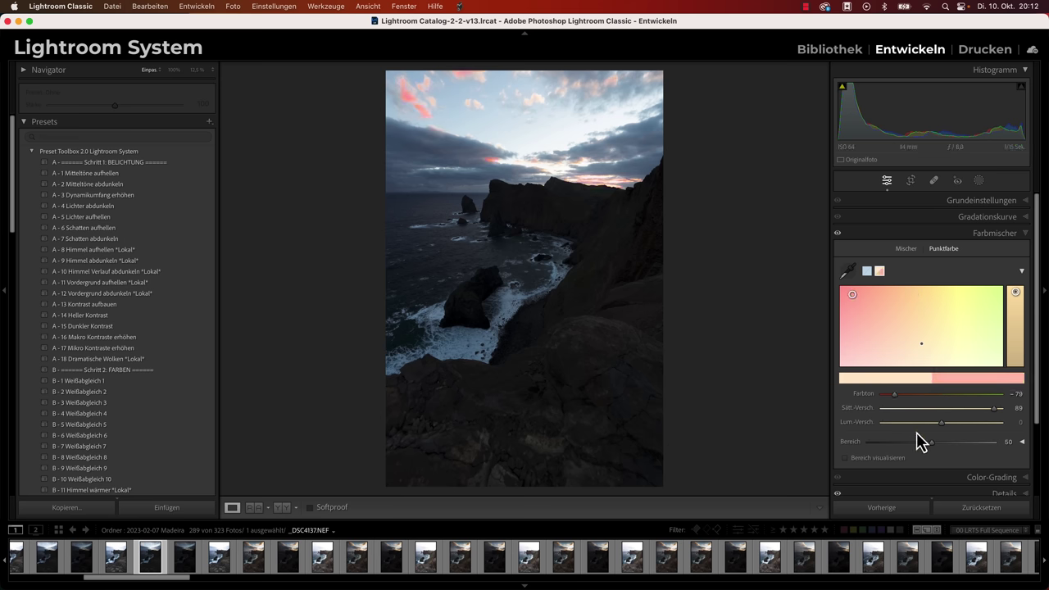
drag(932, 443, 957, 443)
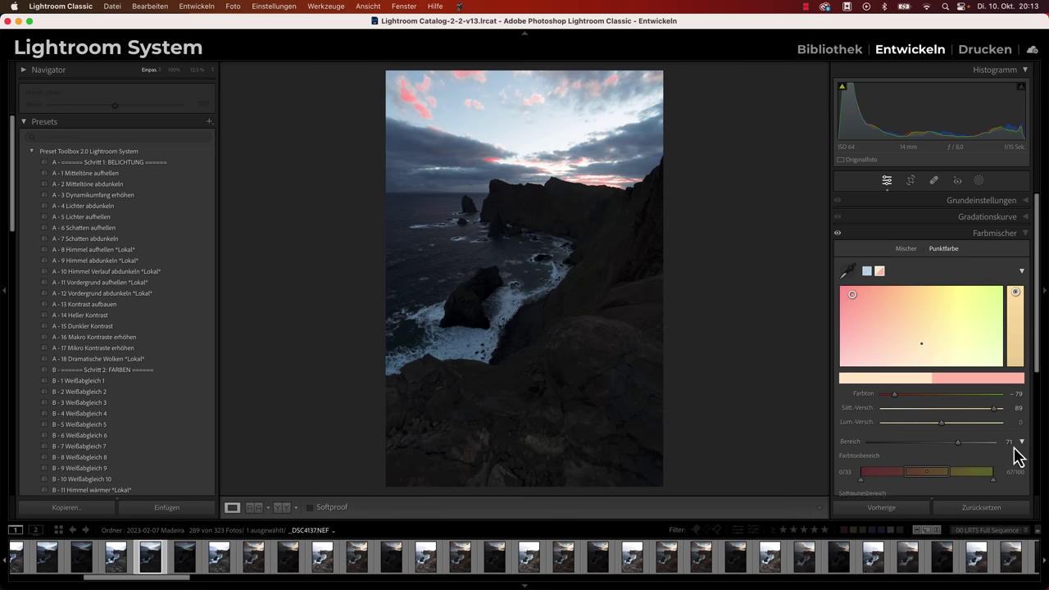
Narrow the pink tone's range to 69, shift its hue range toward reds, and visualize the affected area.
click(1021, 442)
scroll(987, 426, down, 1)
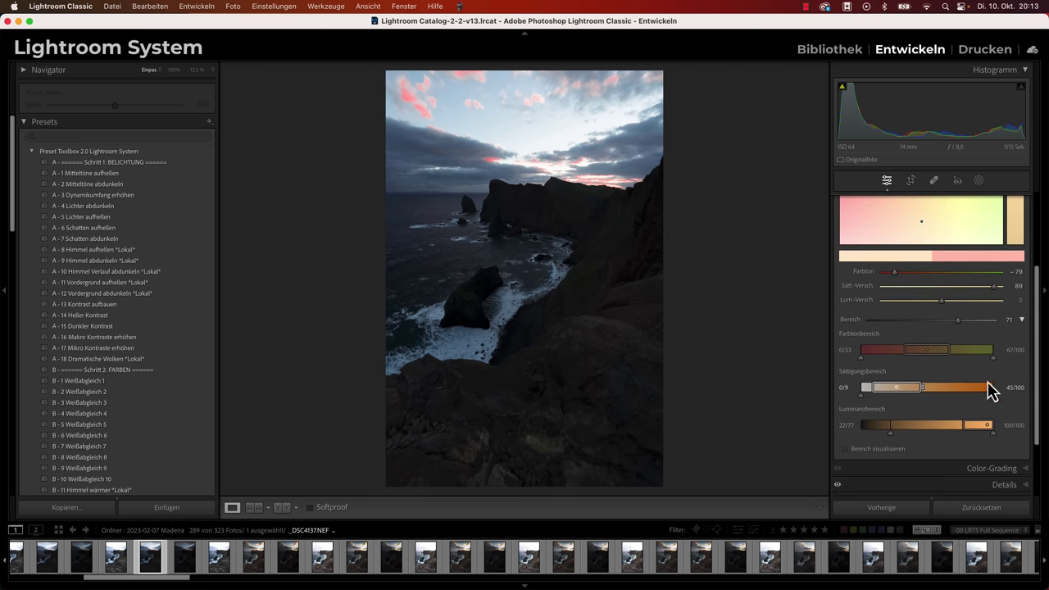
drag(959, 322, 954, 324)
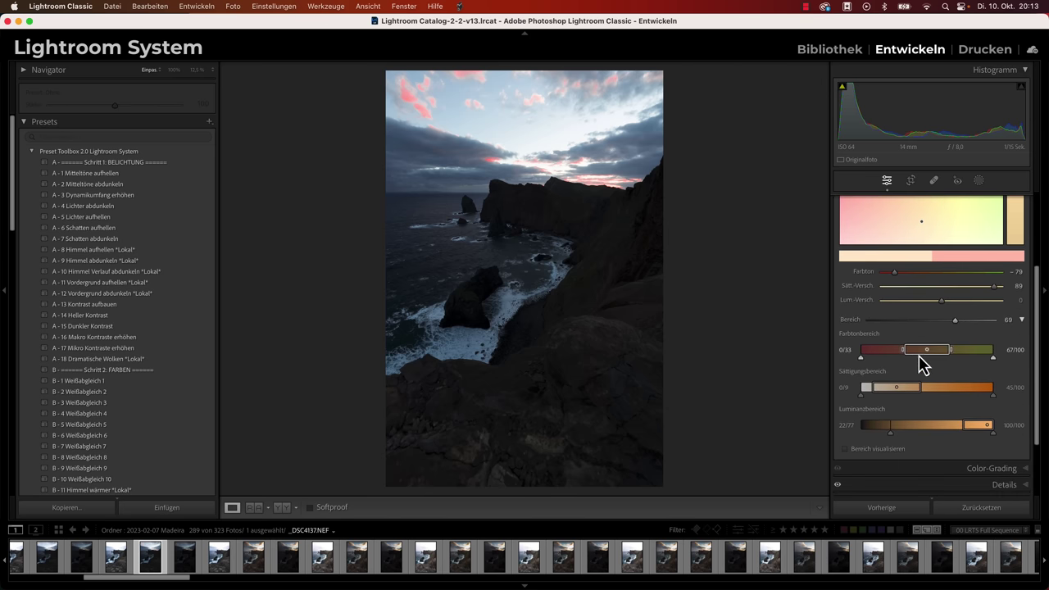
mouse_move(923, 358)
mouse_down()
mouse_move(903, 359)
mouse_move(930, 388)
mouse_move(903, 388)
mouse_up()
click(875, 453)
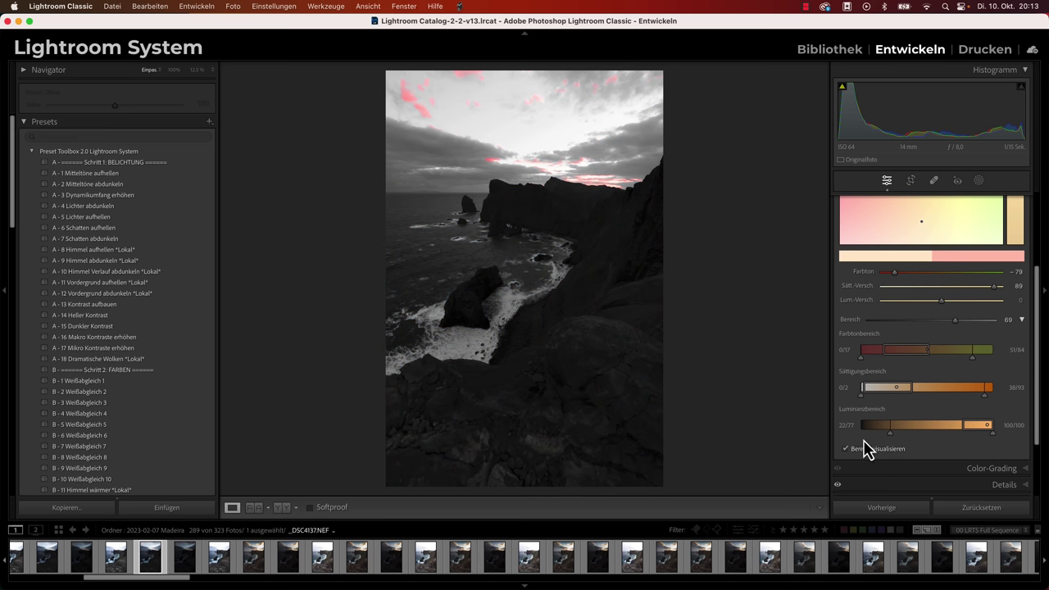
scroll(907, 397, up, 3)
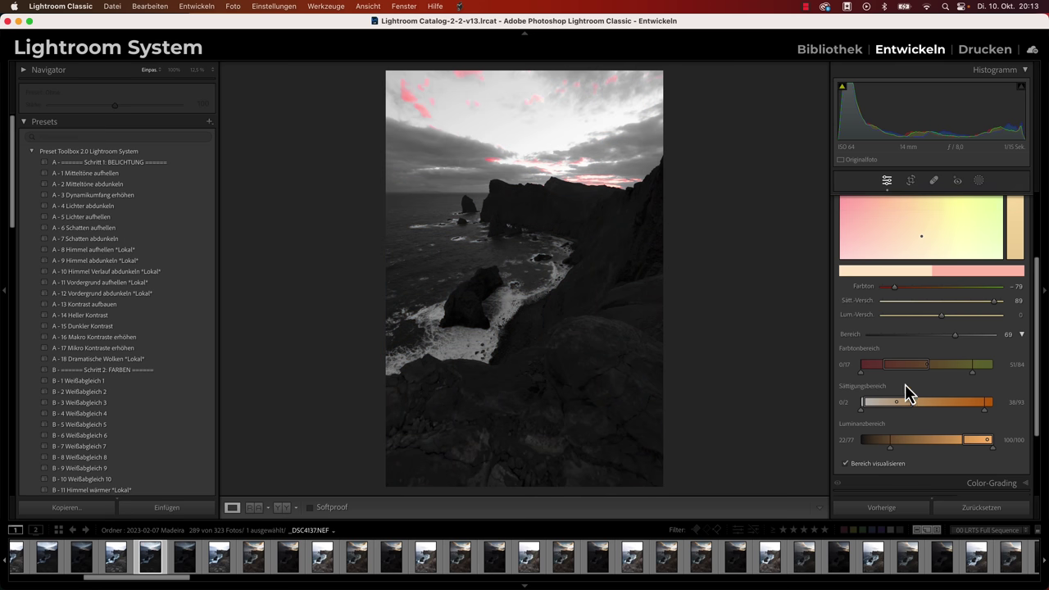
click(866, 244)
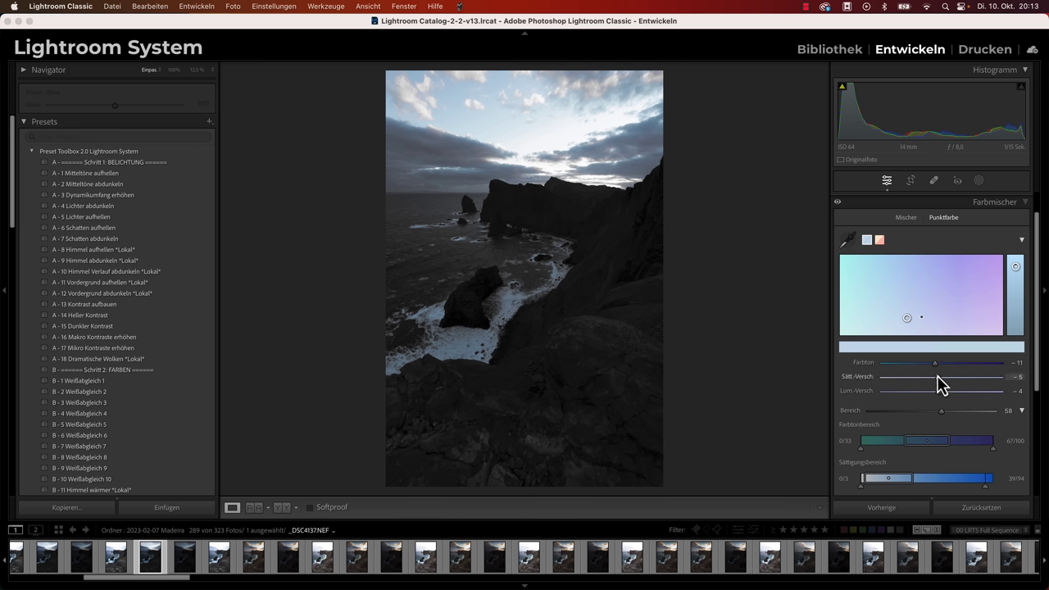
Raise the blue sky point color's saturation shift to 64.
mouse_move(938, 378)
mouse_down()
mouse_move(987, 377)
mouse_move(981, 385)
mouse_up()
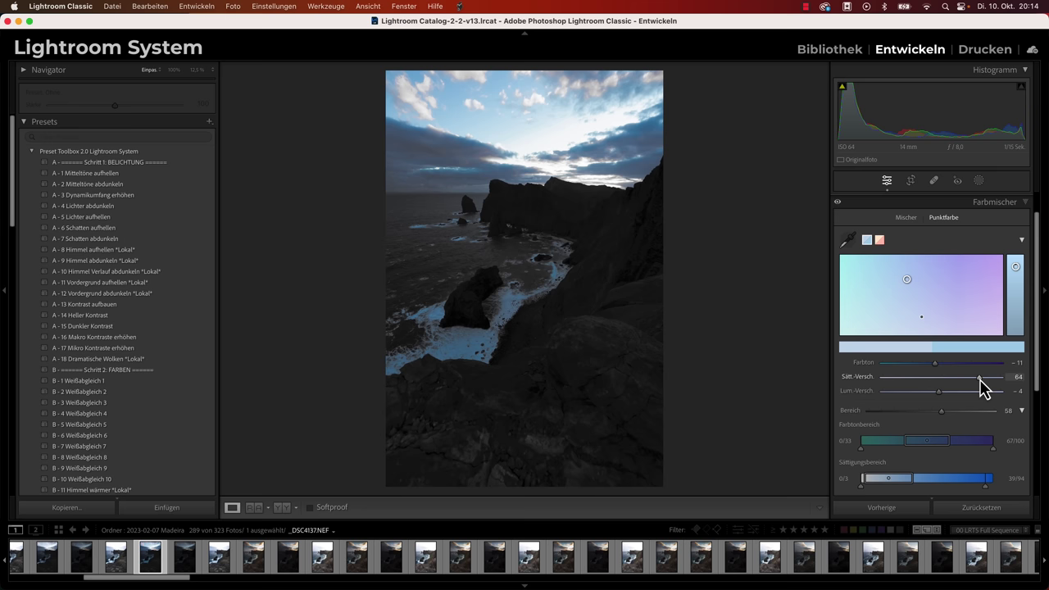
Add an automatic Sky mask (Mask 1) over the sky above the cliffs.
click(978, 181)
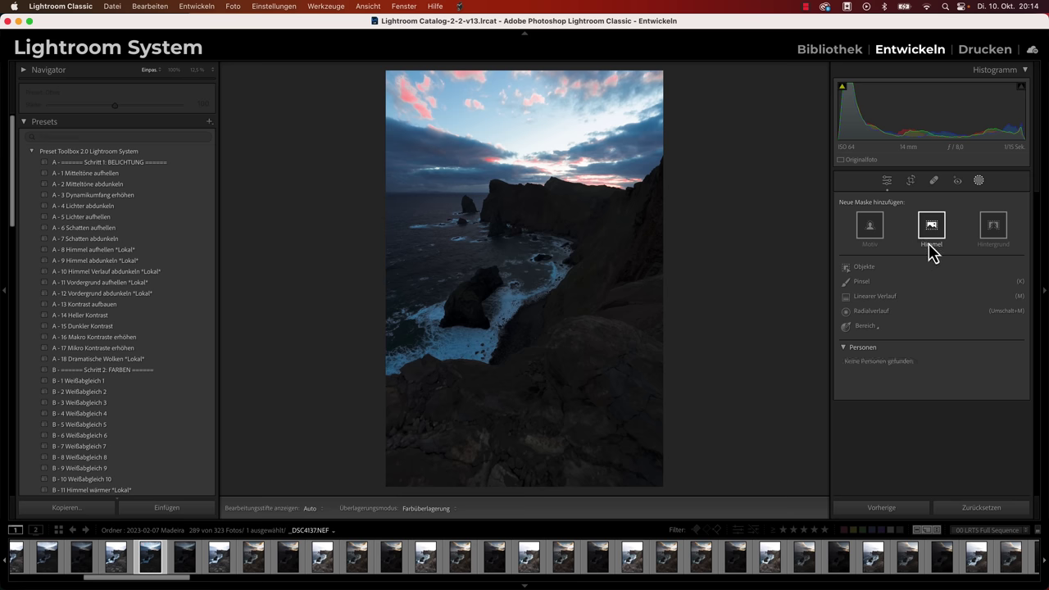
click(930, 246)
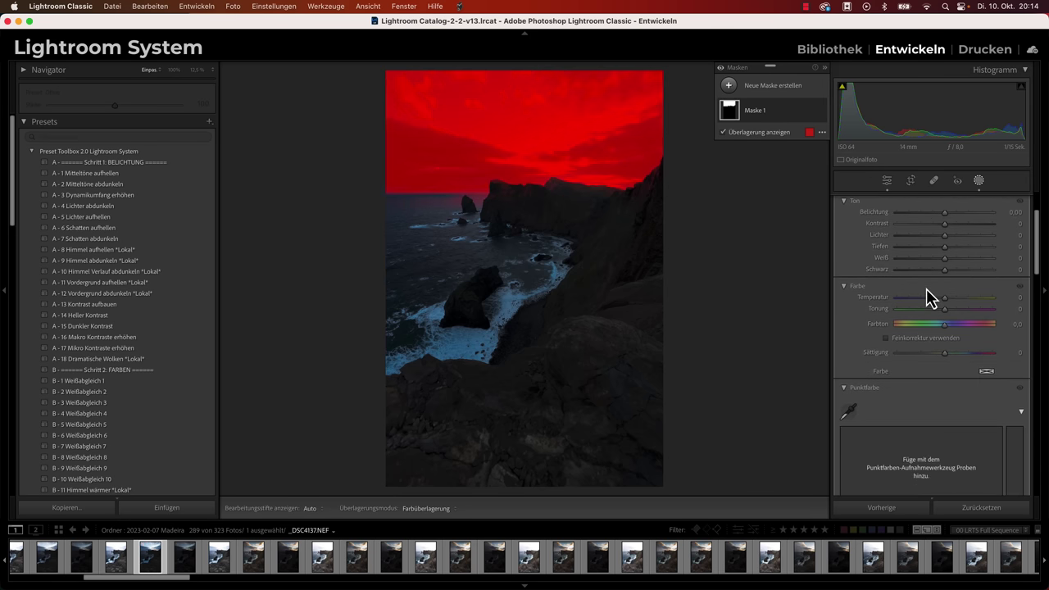
scroll(925, 289, down, 3)
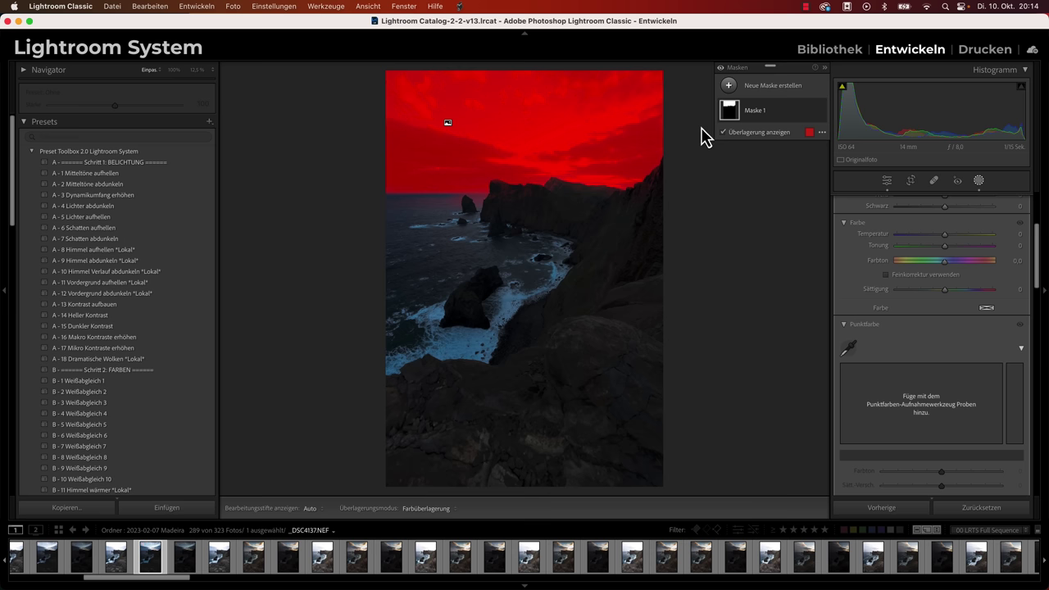
Sample the sky's light blue in the mask's Point Color, shift its hue toward purple, and exit masking.
click(848, 348)
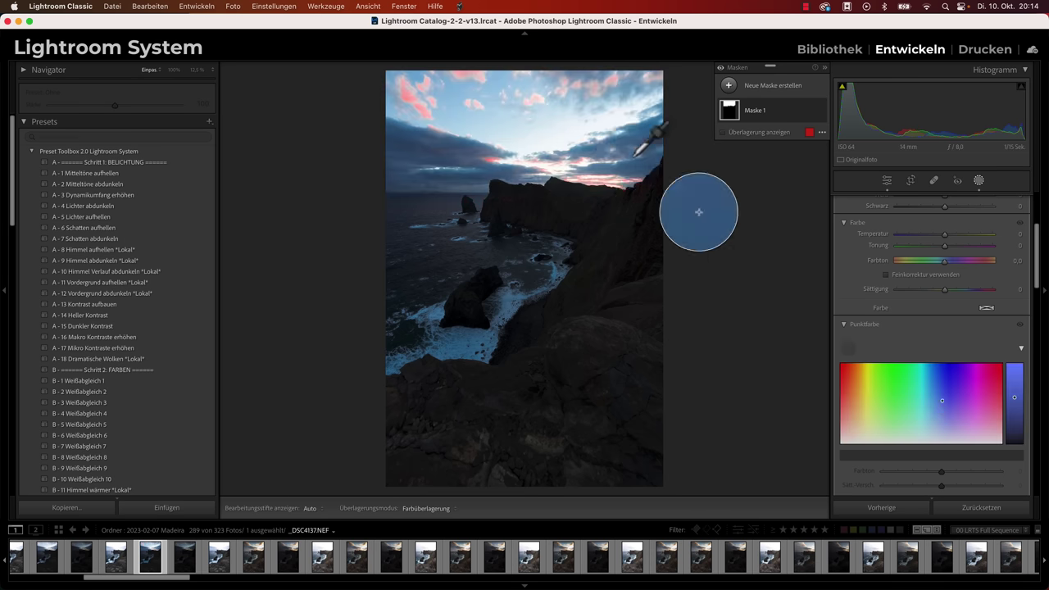
click(490, 129)
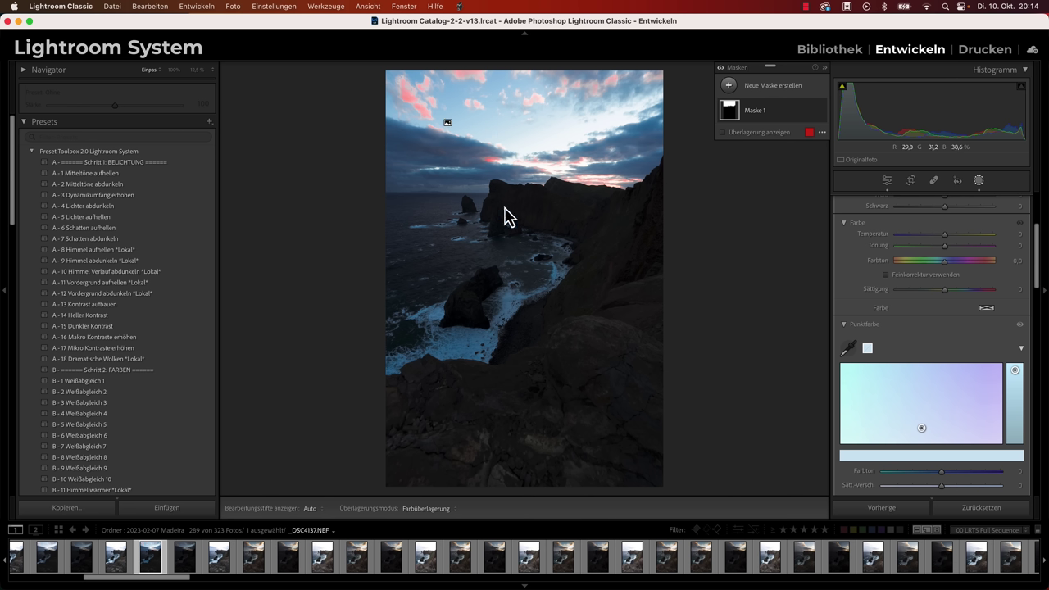
mouse_move(501, 277)
mouse_move(941, 472)
mouse_down()
mouse_move(843, 484)
mouse_move(1045, 481)
mouse_move(1013, 482)
mouse_up()
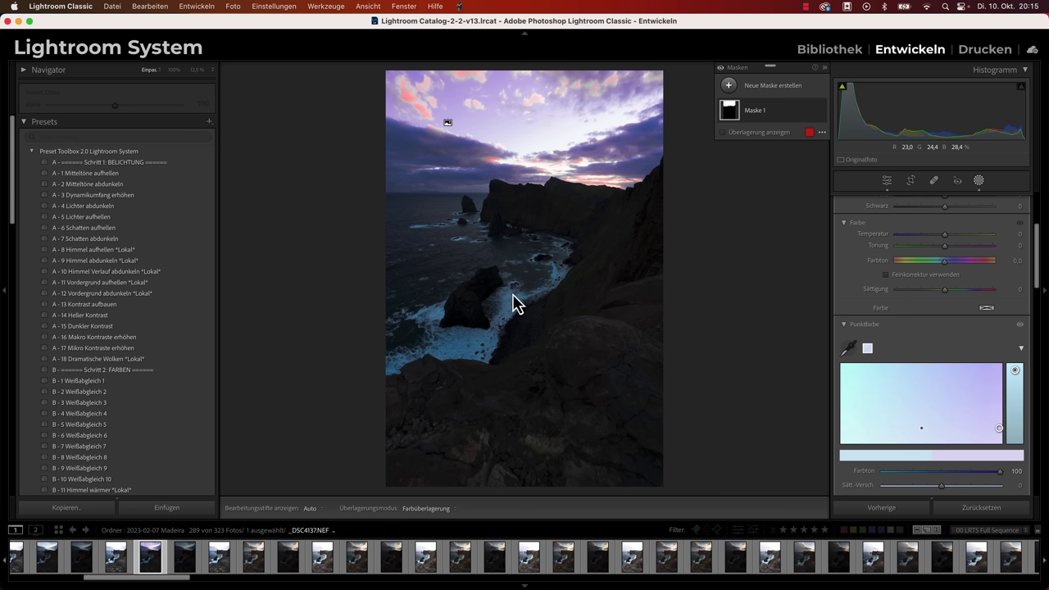
key(shift+w)
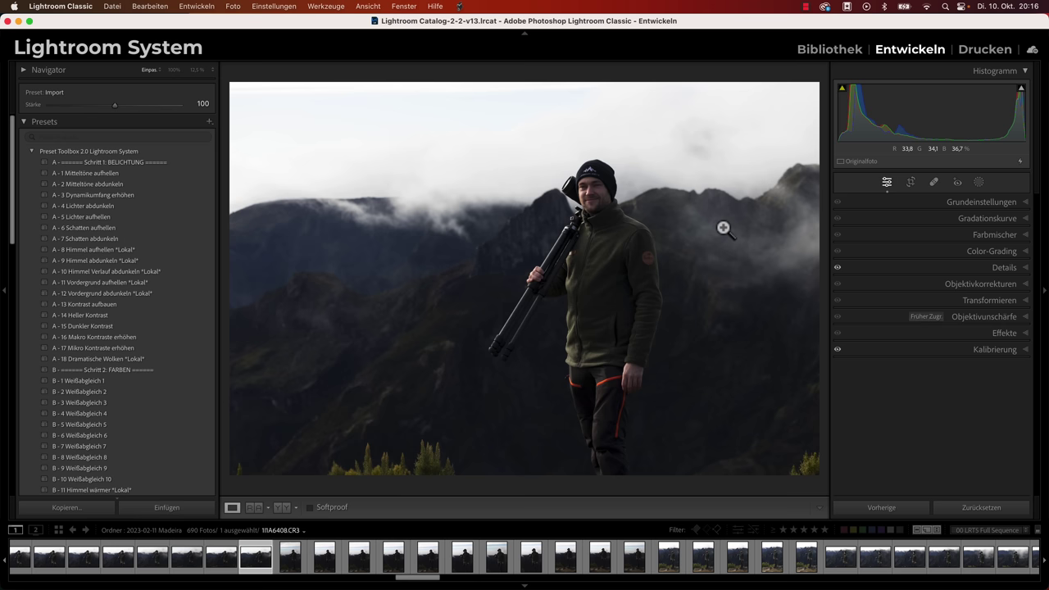
Enable Lens Blur at amount 50 on the hiker portrait 111A6408.CR3.
click(969, 320)
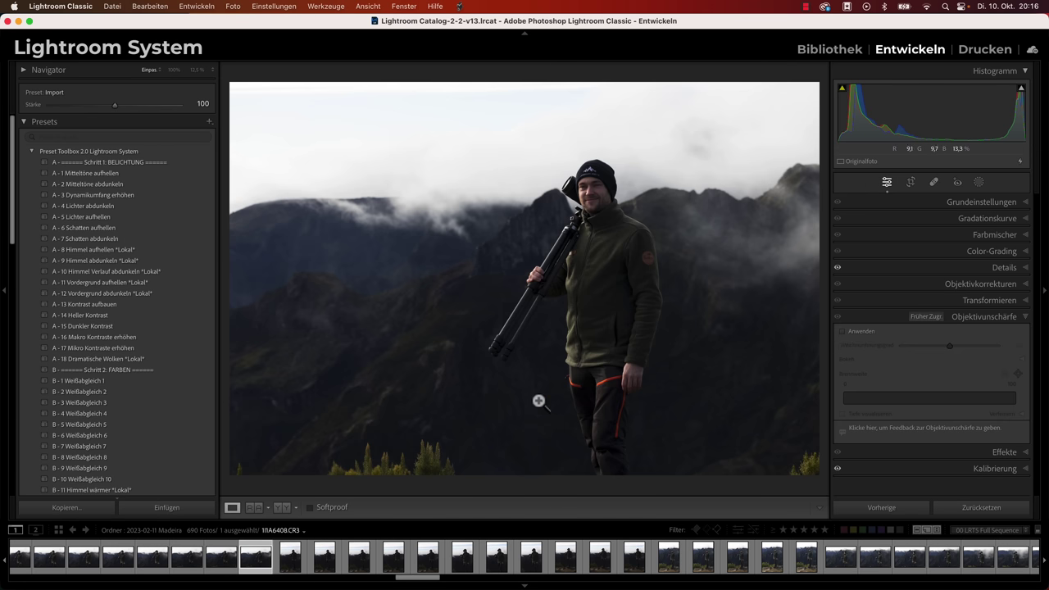
click(848, 333)
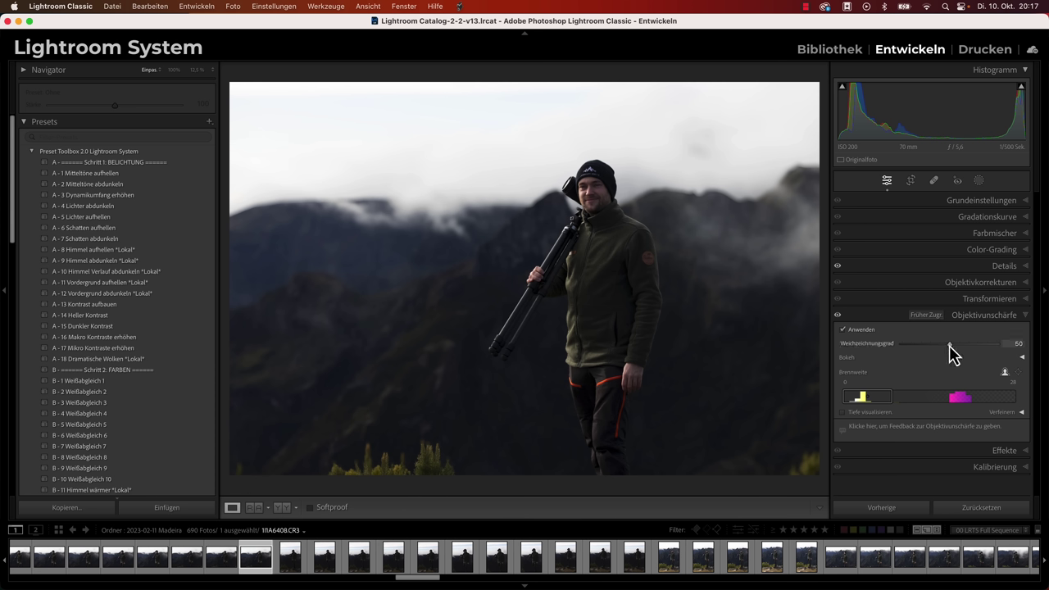
Set the lens blur amount to 100, choose the fifth bokeh shape, and set boost to 66.
mouse_move(948, 345)
mouse_down()
mouse_move(885, 343)
mouse_move(1012, 345)
mouse_move(906, 352)
mouse_move(934, 352)
mouse_up()
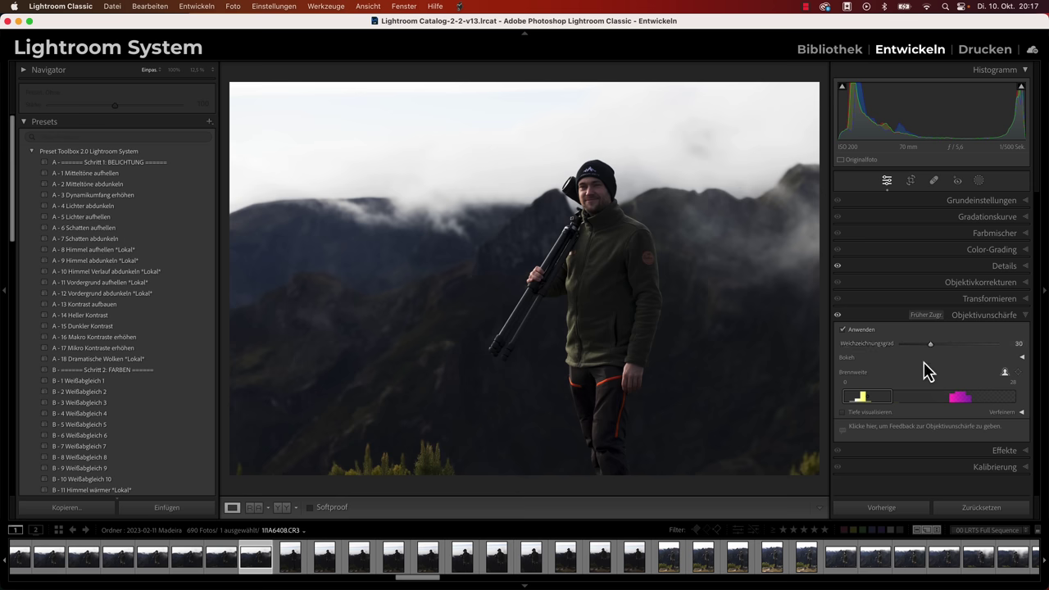
click(1021, 362)
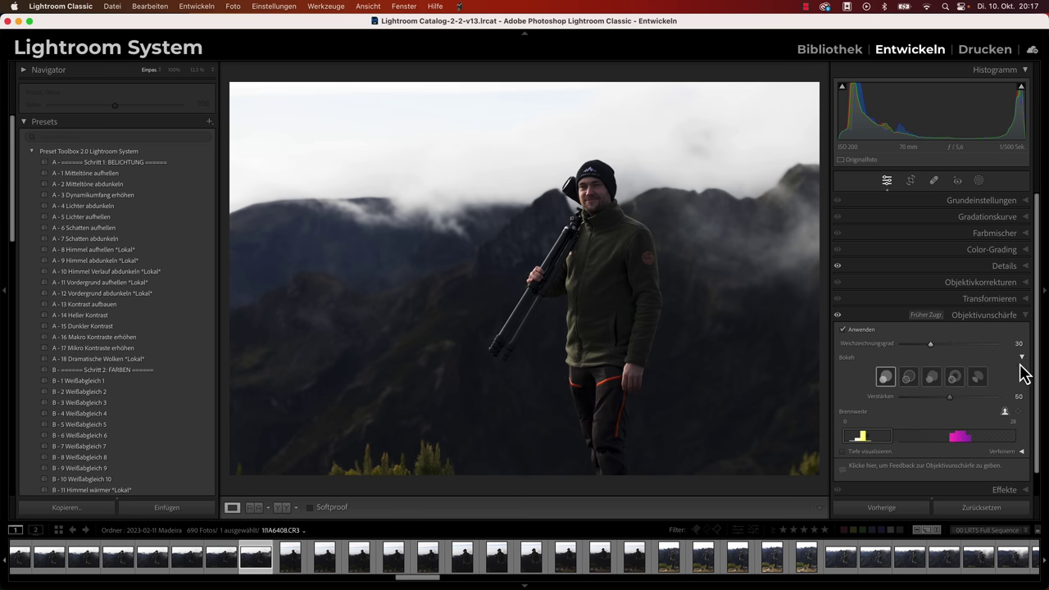
click(909, 381)
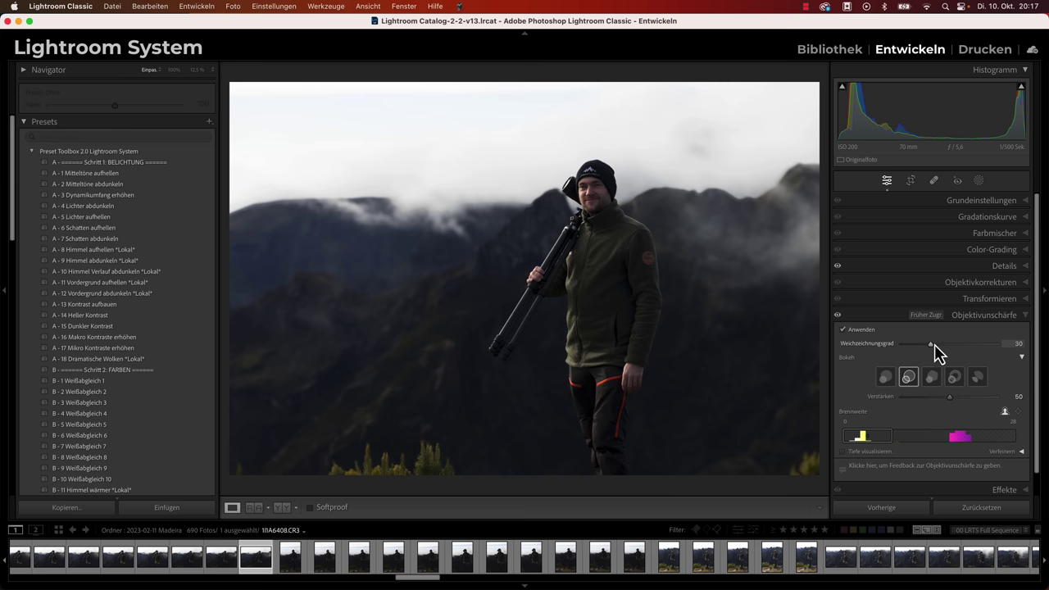
drag(931, 344, 1029, 350)
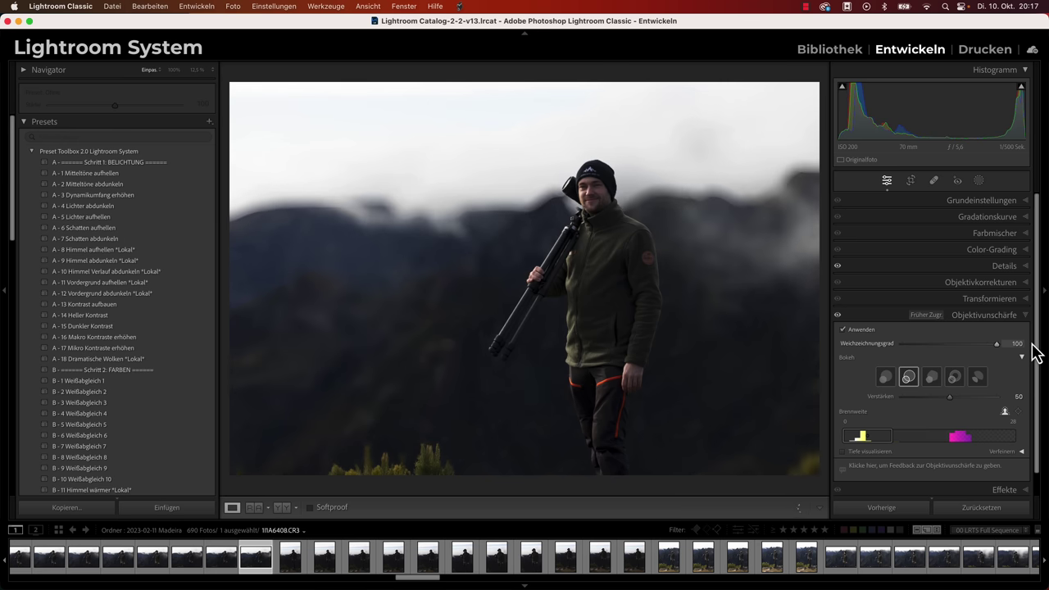
click(935, 383)
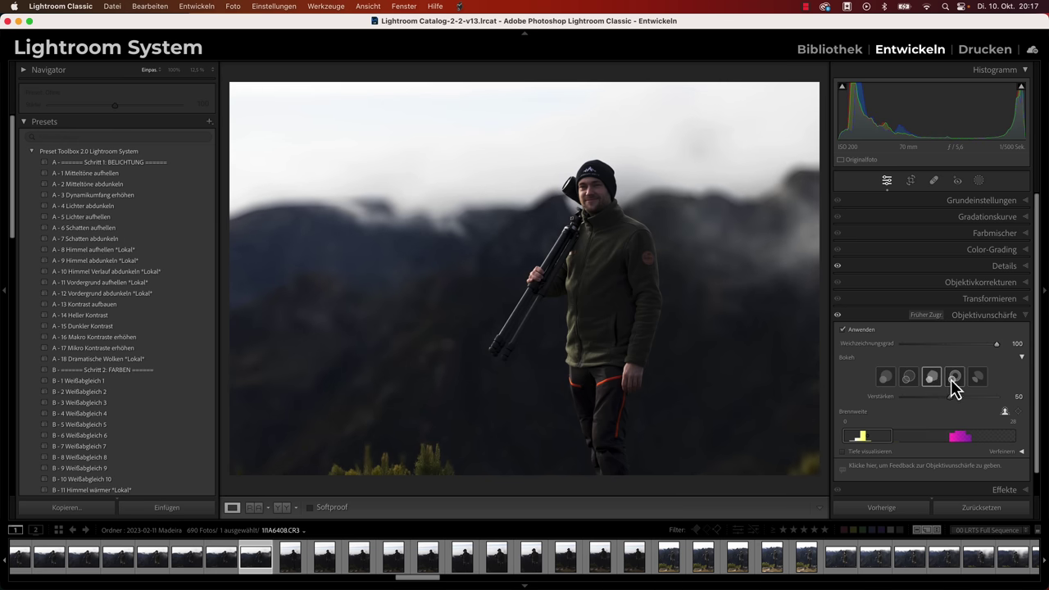
click(955, 378)
click(976, 377)
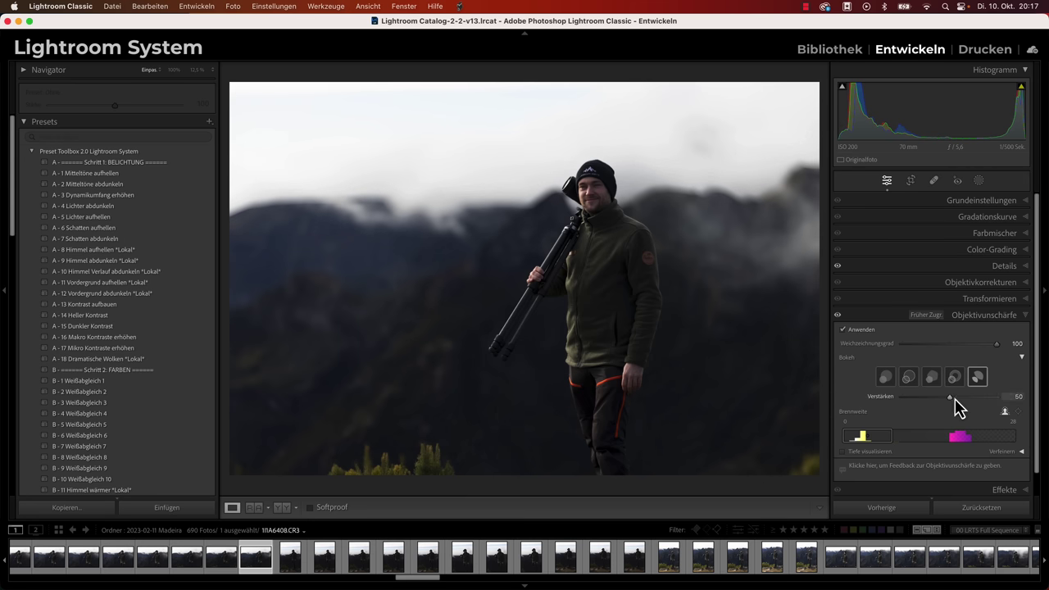
mouse_move(952, 399)
mouse_down()
mouse_move(978, 401)
mouse_move(906, 407)
mouse_move(971, 410)
mouse_up()
mouse_move(1004, 412)
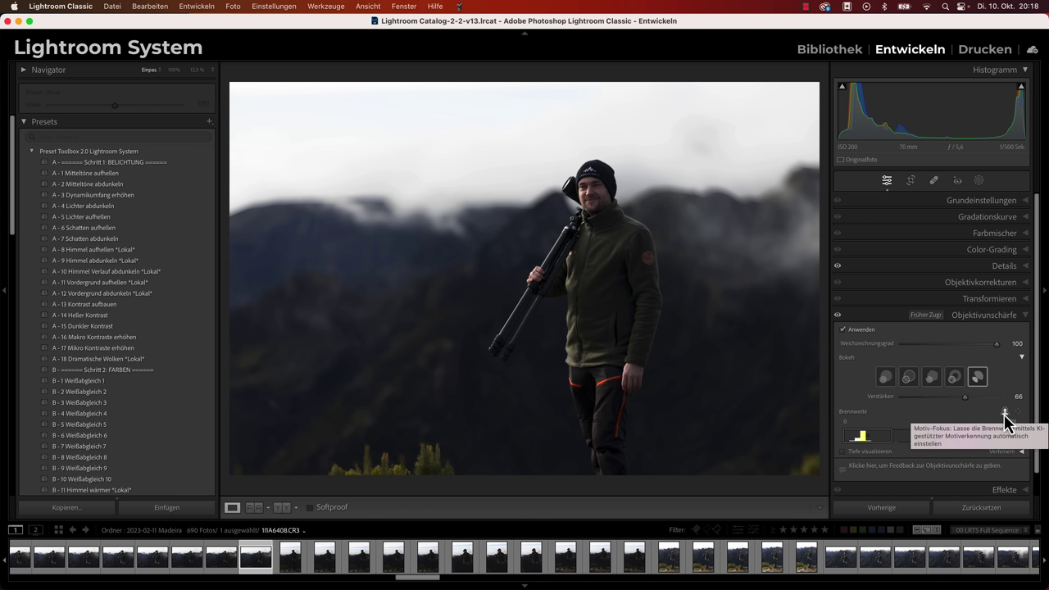
Target focus on the man's face, then move the focal range to 65–85 onto the distant mountains.
click(1004, 412)
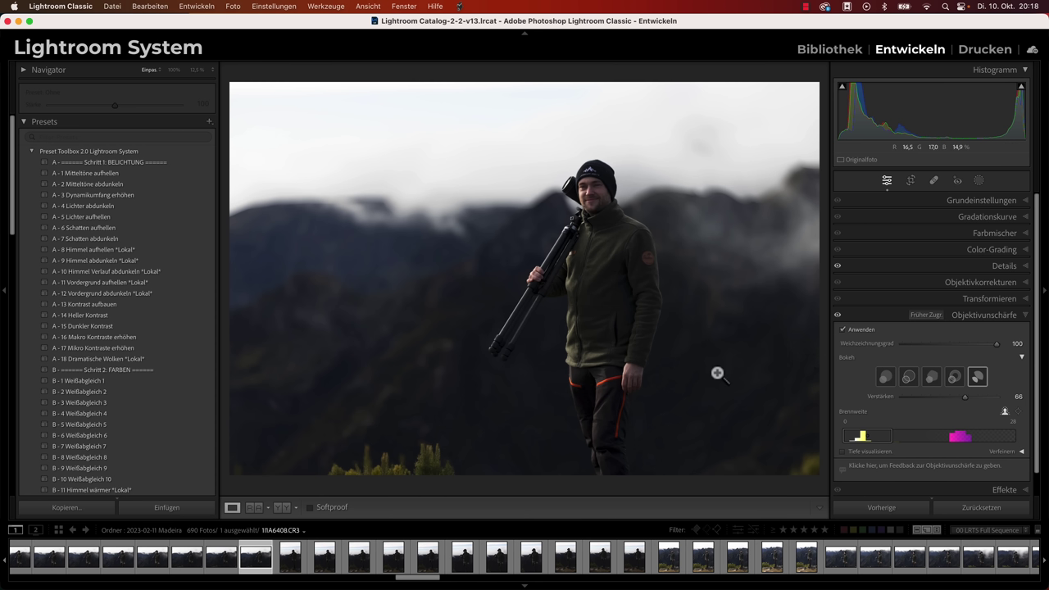
click(1018, 412)
click(596, 195)
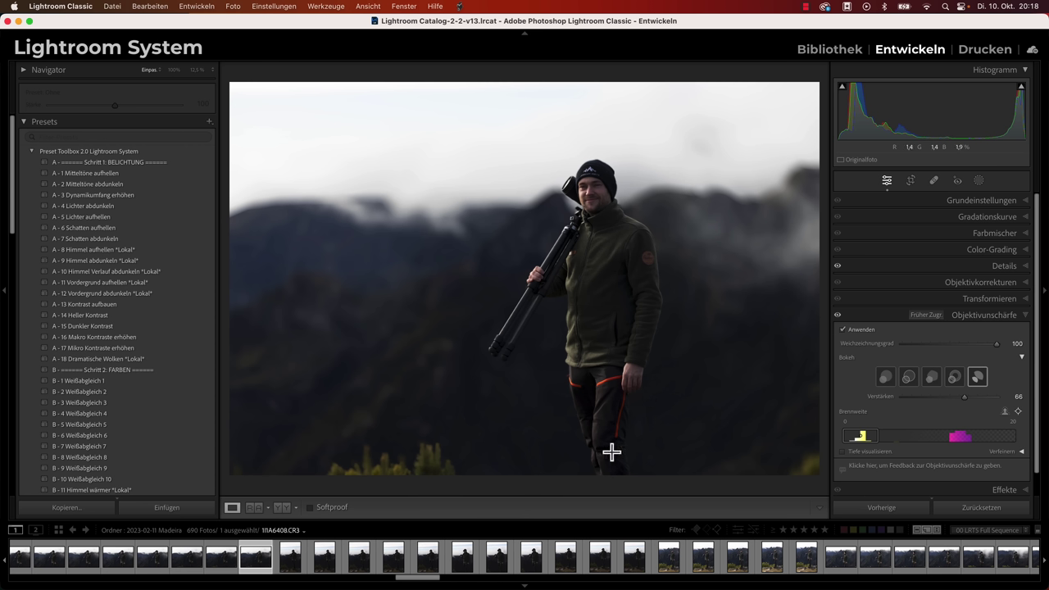
mouse_move(867, 436)
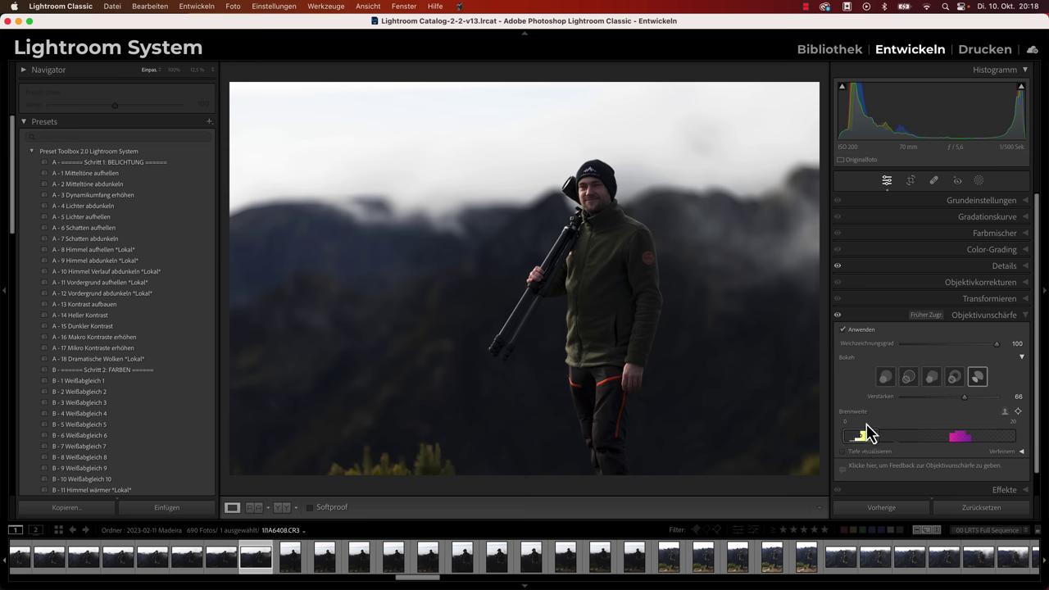
drag(865, 437, 916, 445)
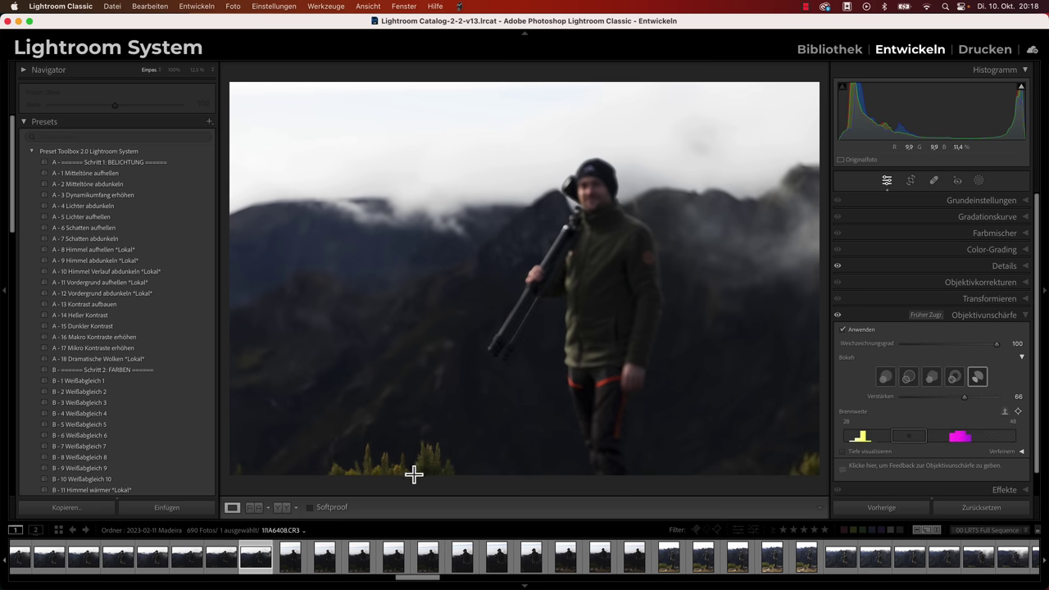
drag(917, 445, 982, 445)
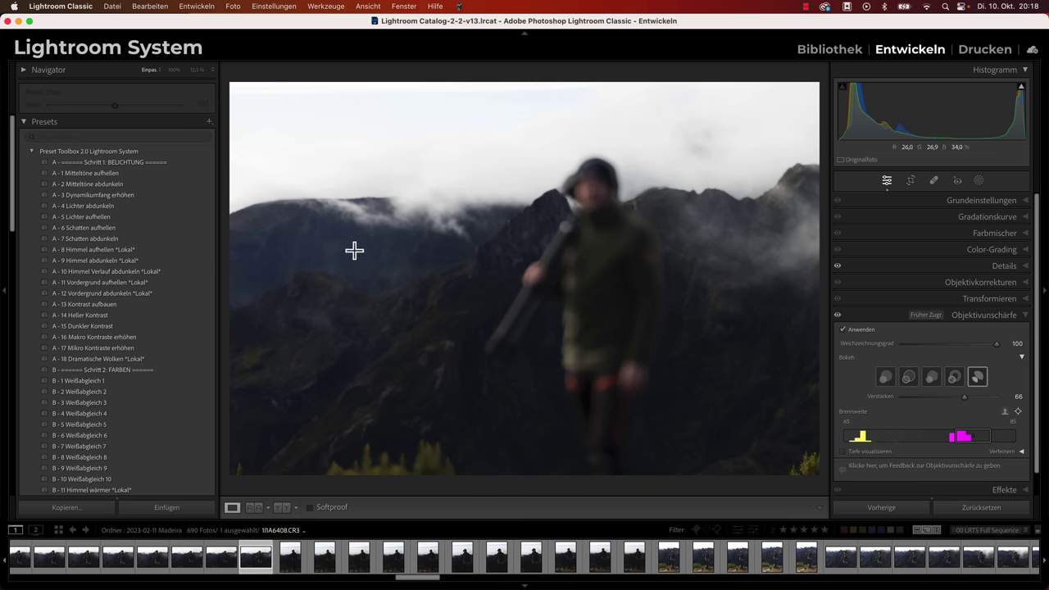
Toggle the lens blur off and on to compare before and after.
click(837, 316)
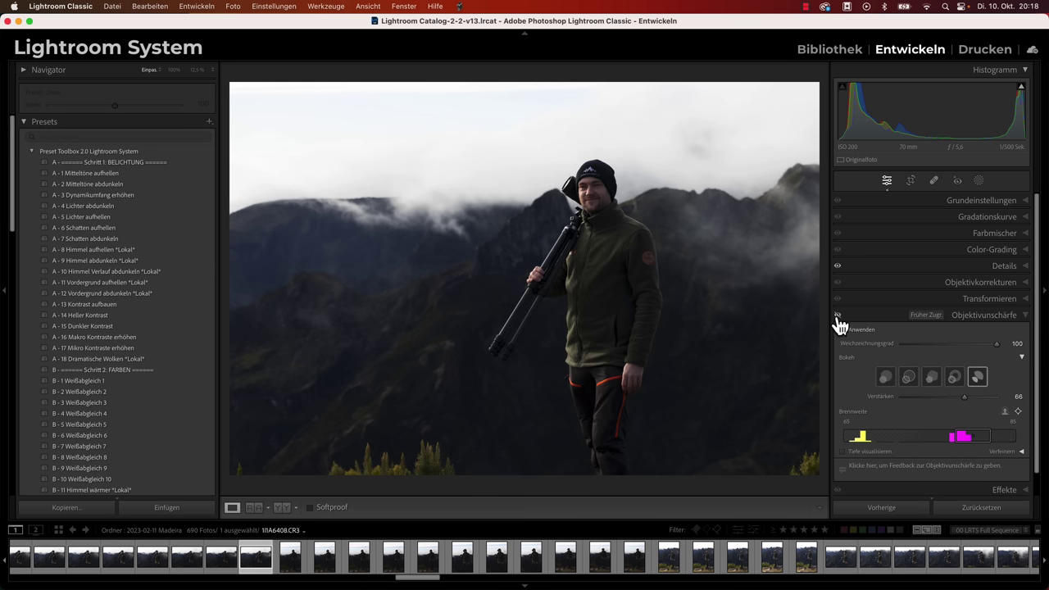
click(837, 316)
click(837, 316)
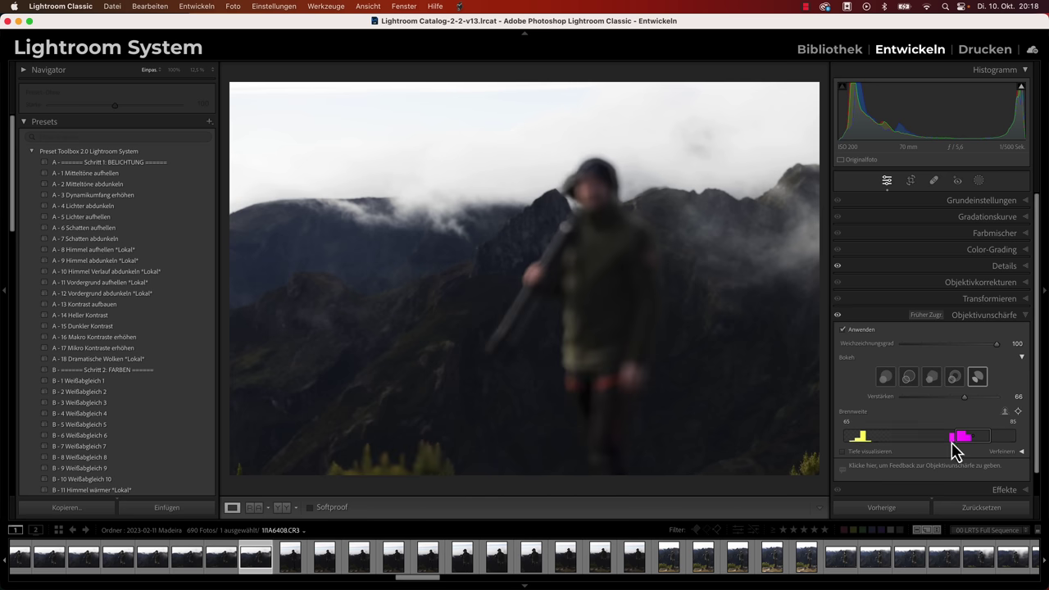
Move the Focal Range back to 0–20 so the man is sharp, and expand Refine.
drag(969, 441, 959, 442)
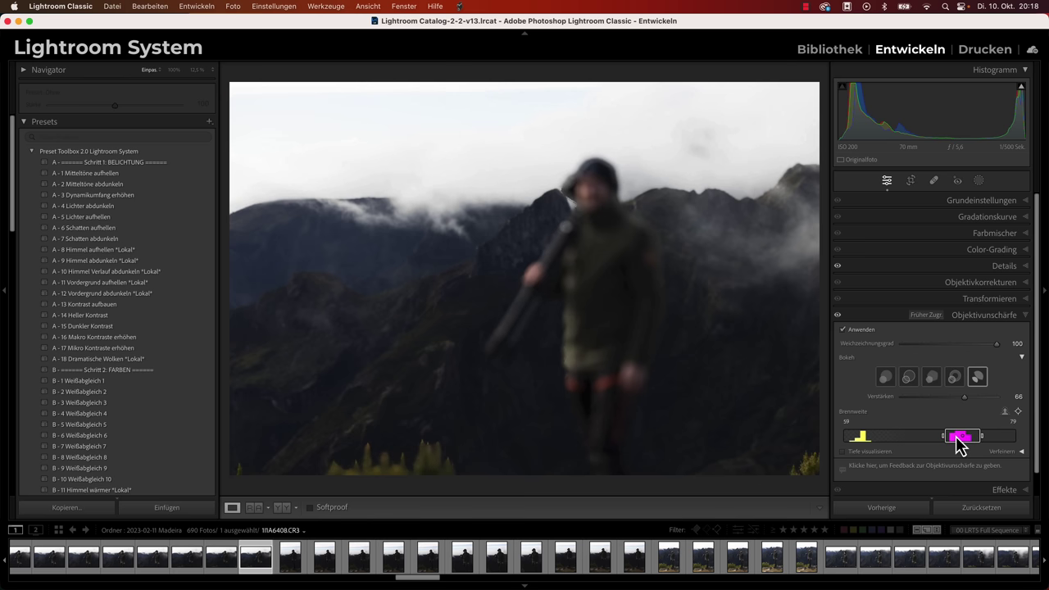
mouse_move(960, 436)
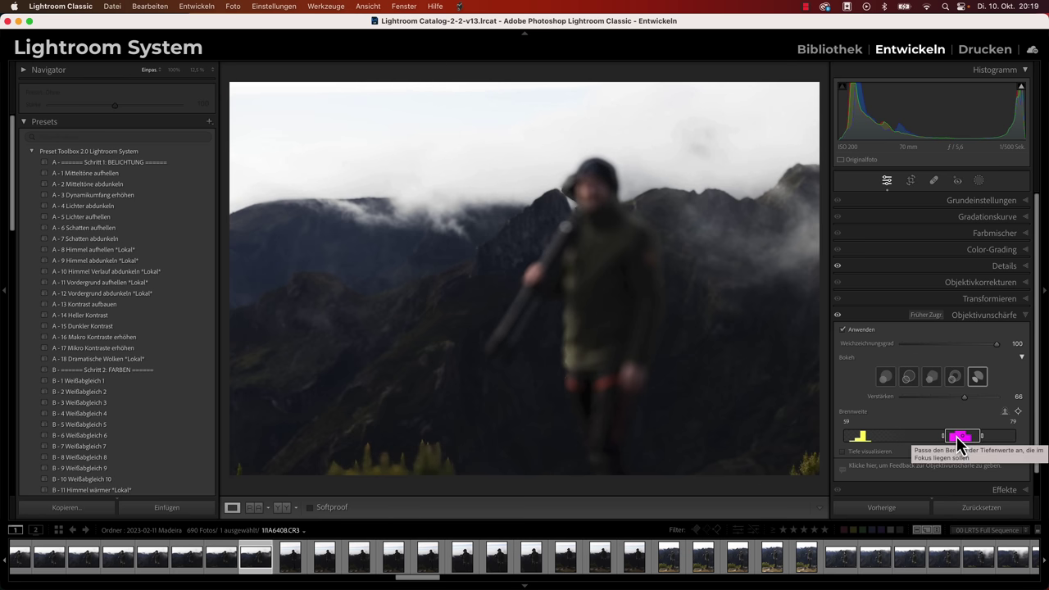
drag(959, 442, 856, 443)
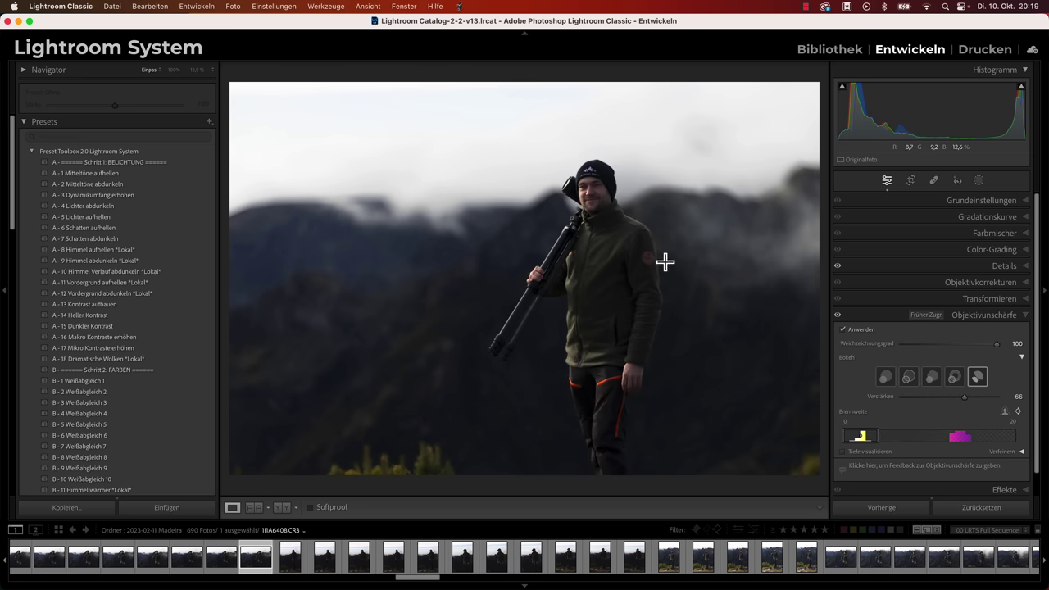
mouse_move(854, 439)
mouse_down()
mouse_move(967, 447)
mouse_move(829, 442)
mouse_up()
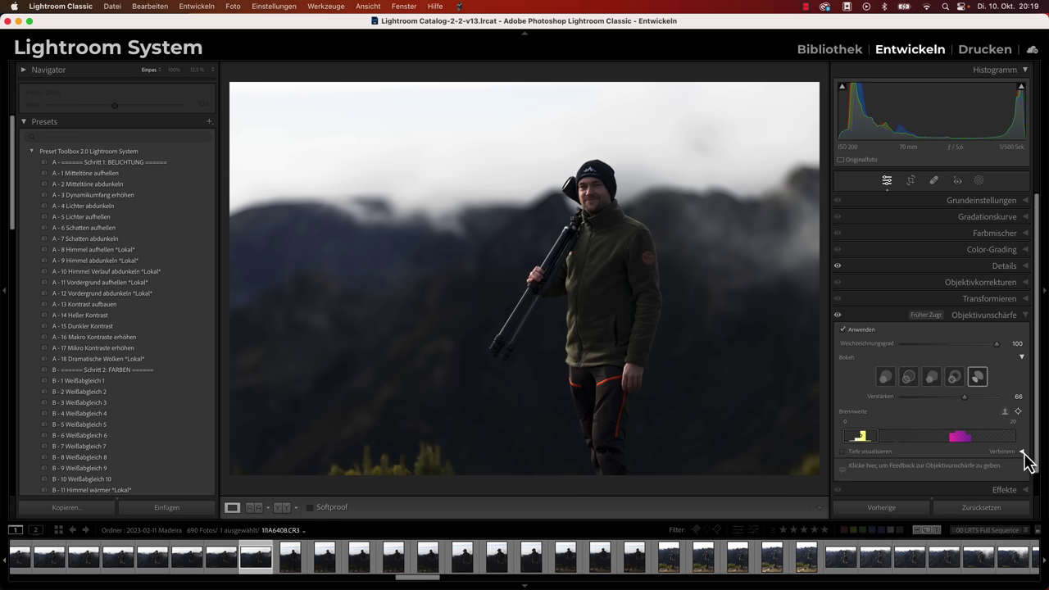
click(1022, 451)
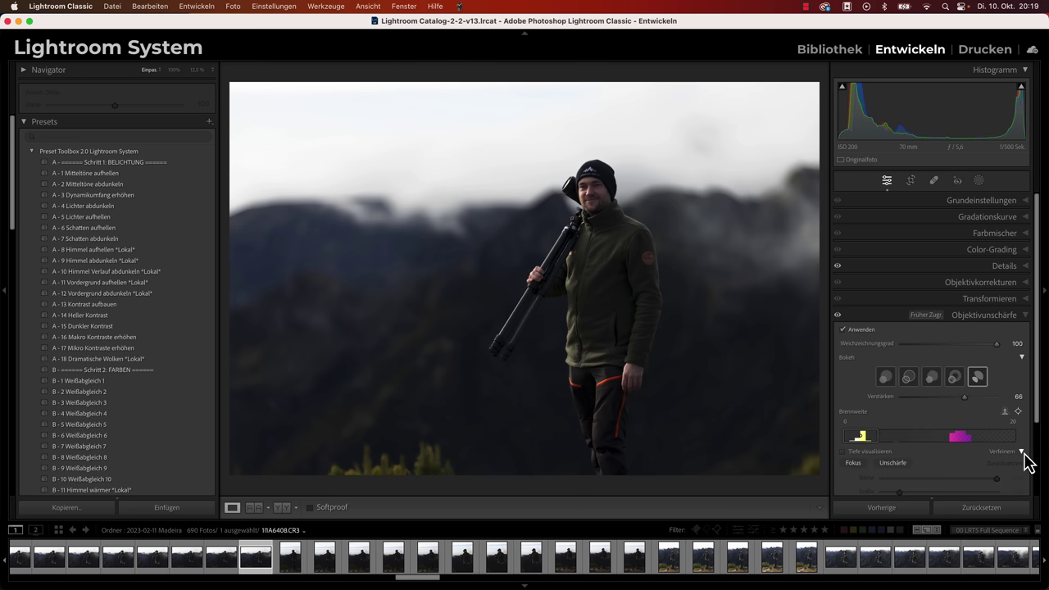
Brush the bottom-left orange foreground patch into the blur zone using the depth overlay, then hide it.
click(843, 451)
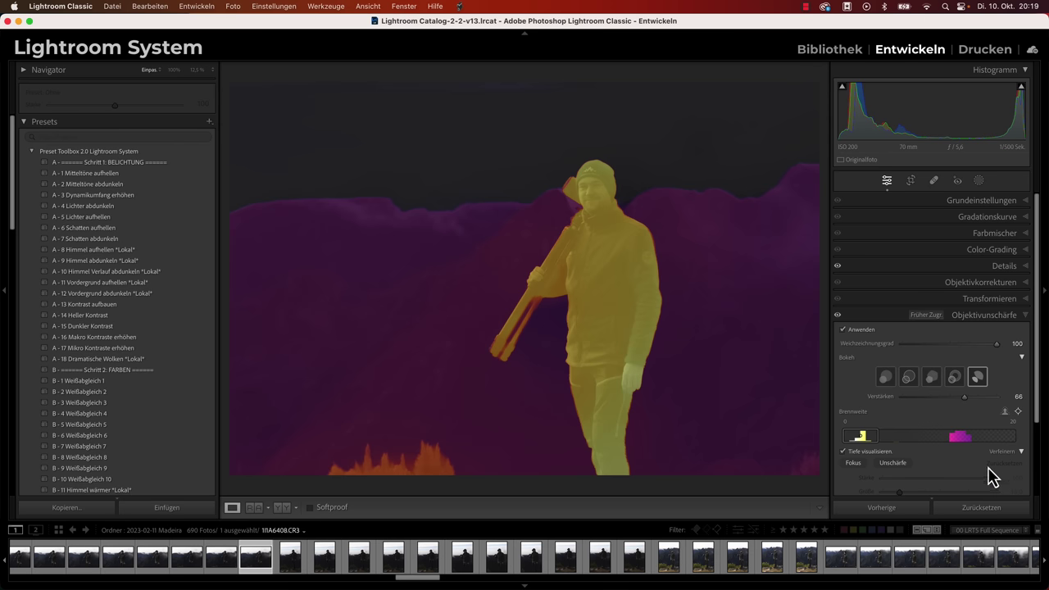
scroll(991, 476, down, 2)
scroll(987, 471, down, 1)
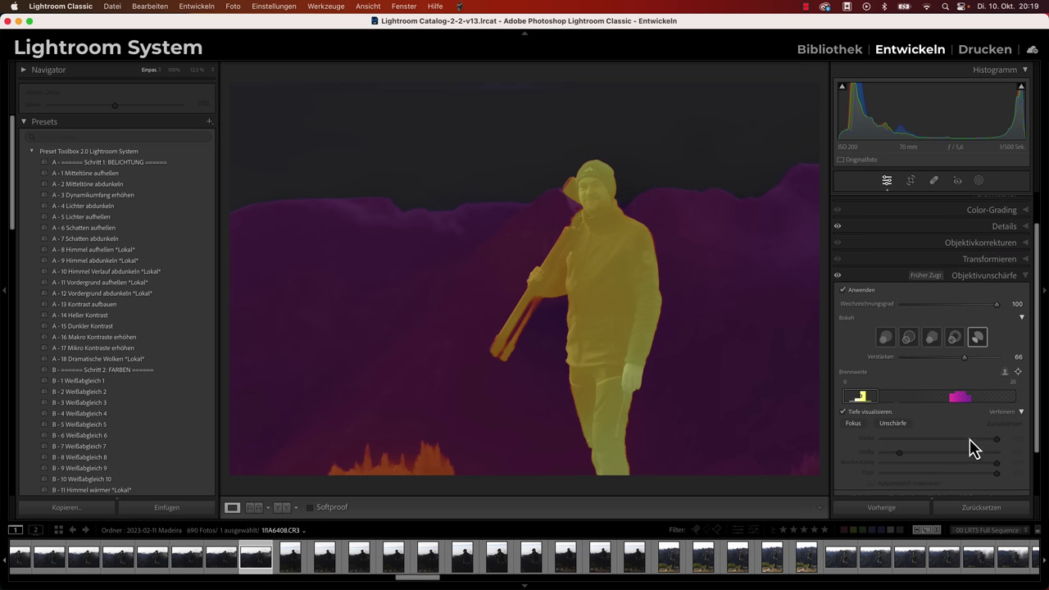
click(891, 423)
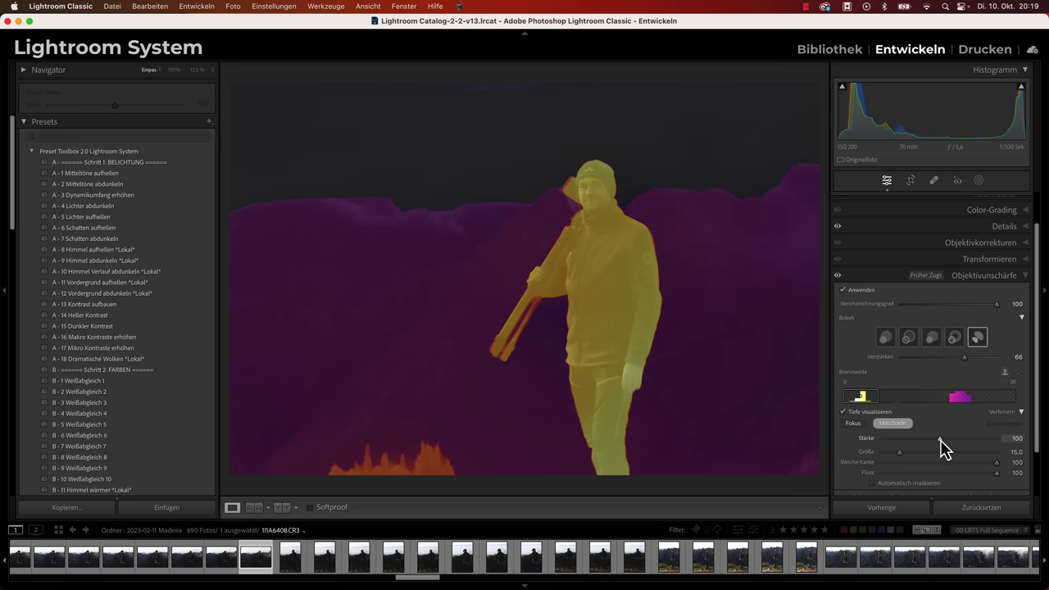
click(435, 461)
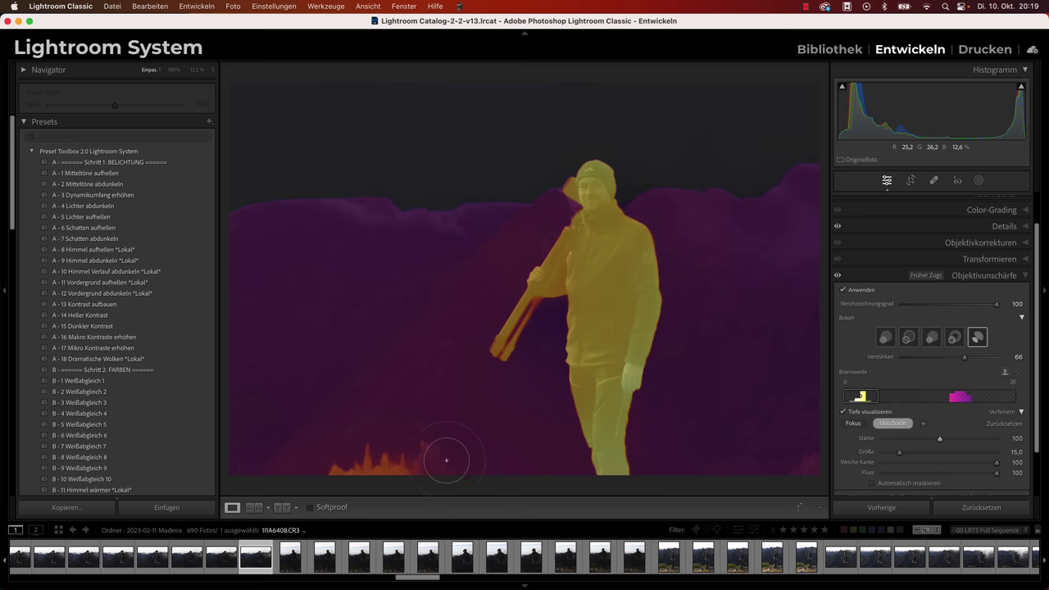
drag(433, 461, 335, 470)
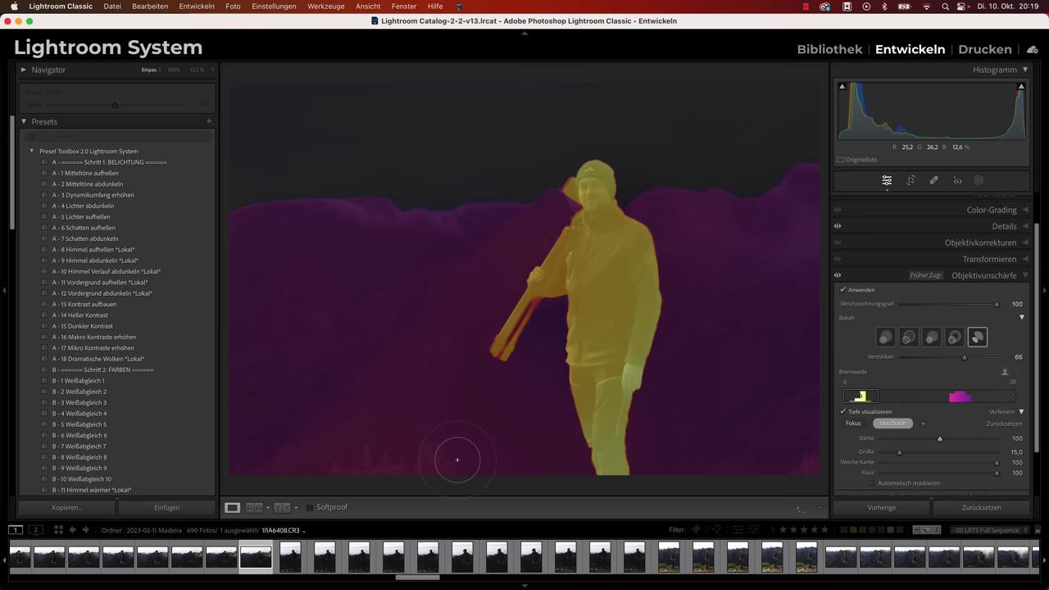
click(842, 412)
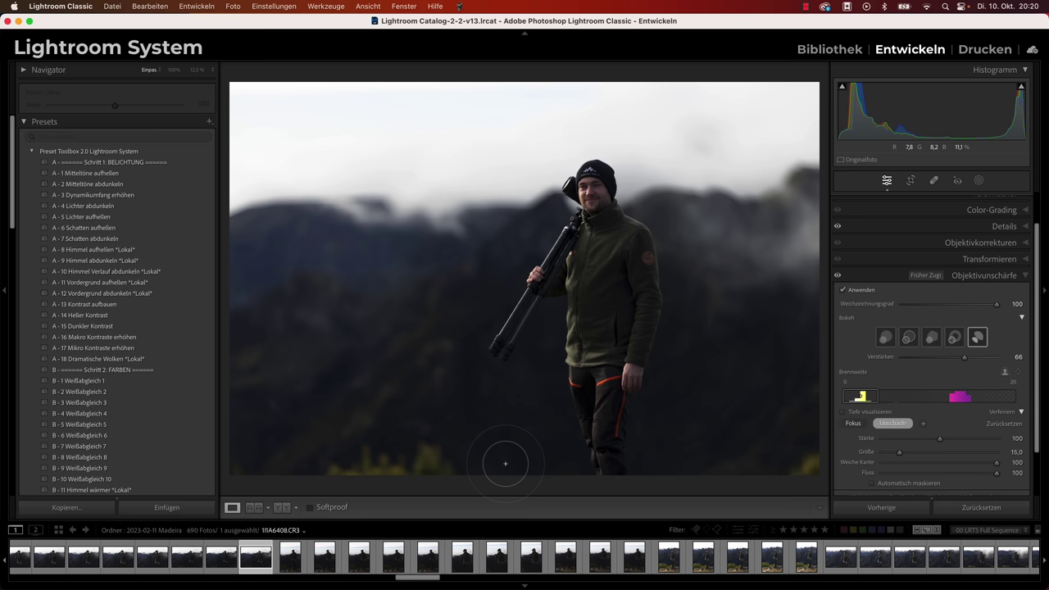
Lower the lens blur amount to 40 and toggle the blur to compare.
drag(994, 305, 939, 308)
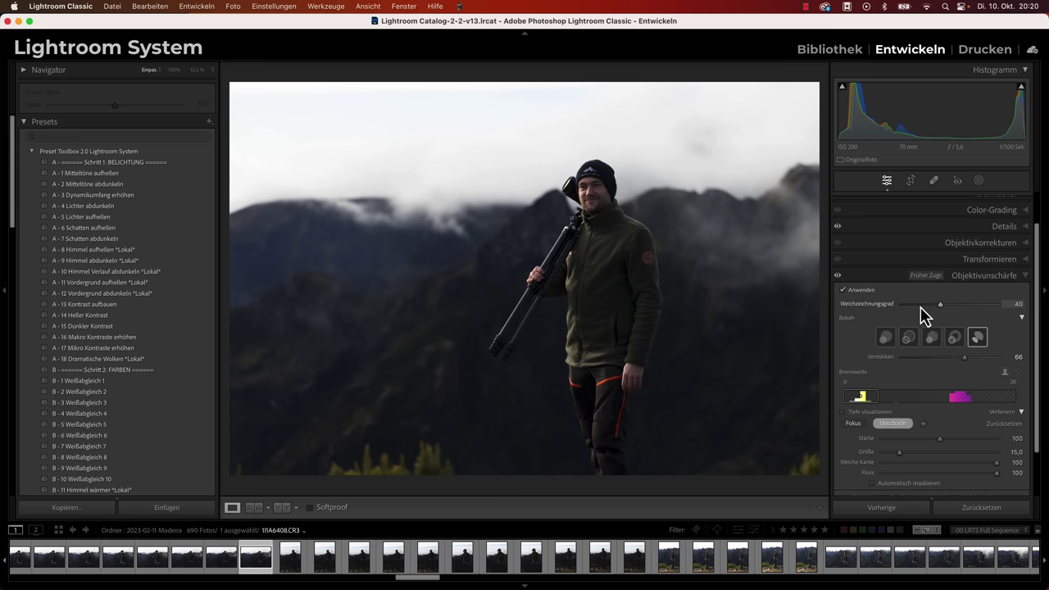
click(836, 276)
click(836, 277)
Restore blur amount to 100, compare with blur toggled, exit Blur refinement, zoom 100% on tripod head.
drag(939, 304, 1007, 326)
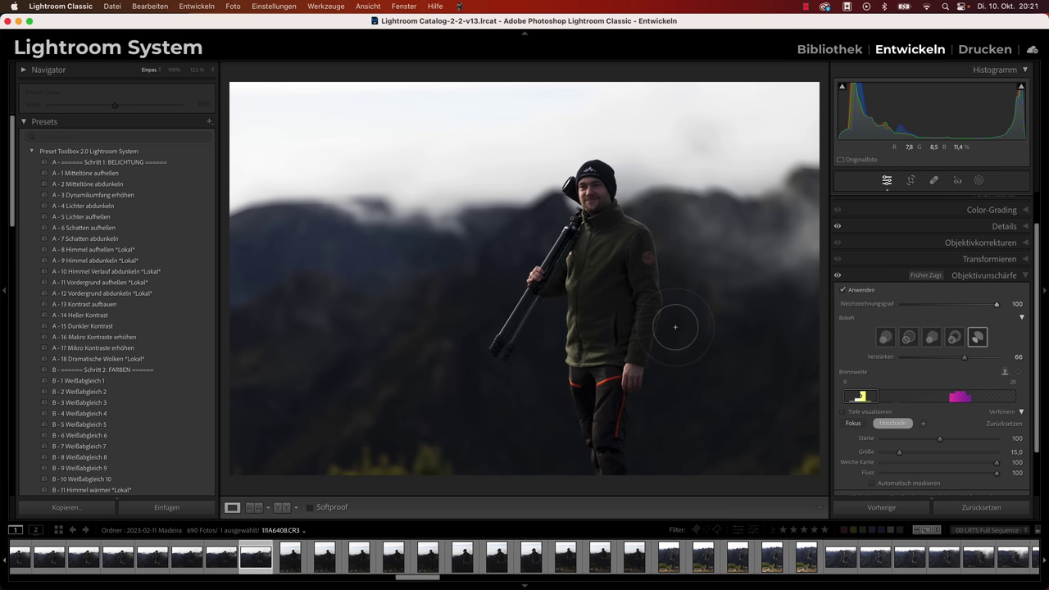
click(837, 276)
click(837, 276)
click(837, 276)
click(887, 182)
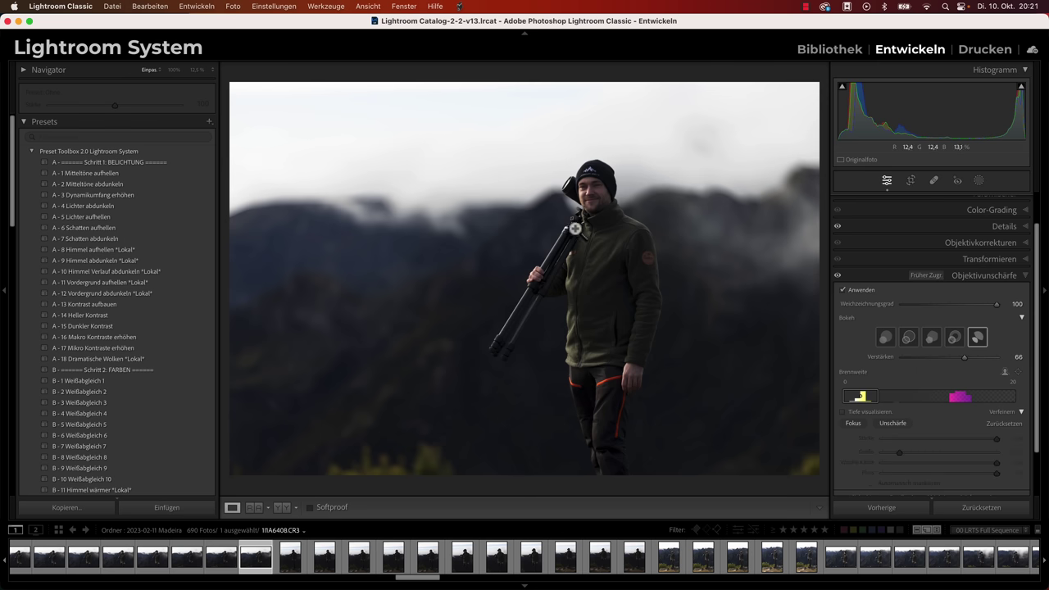
click(575, 229)
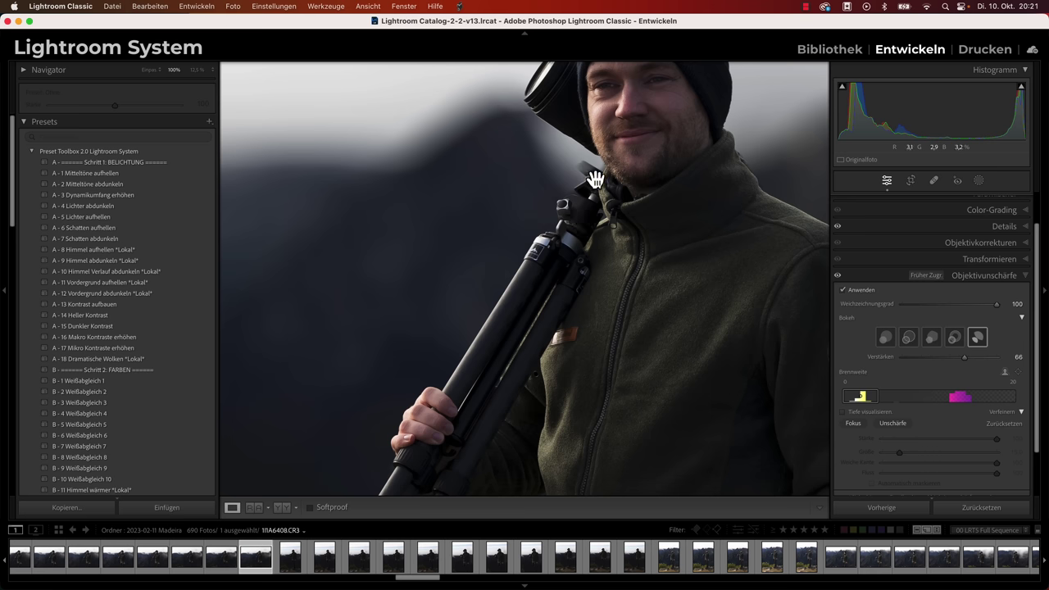
Pan the 100% view over face, jacket and tripod legs, then zoom back to fit.
drag(646, 155, 588, 316)
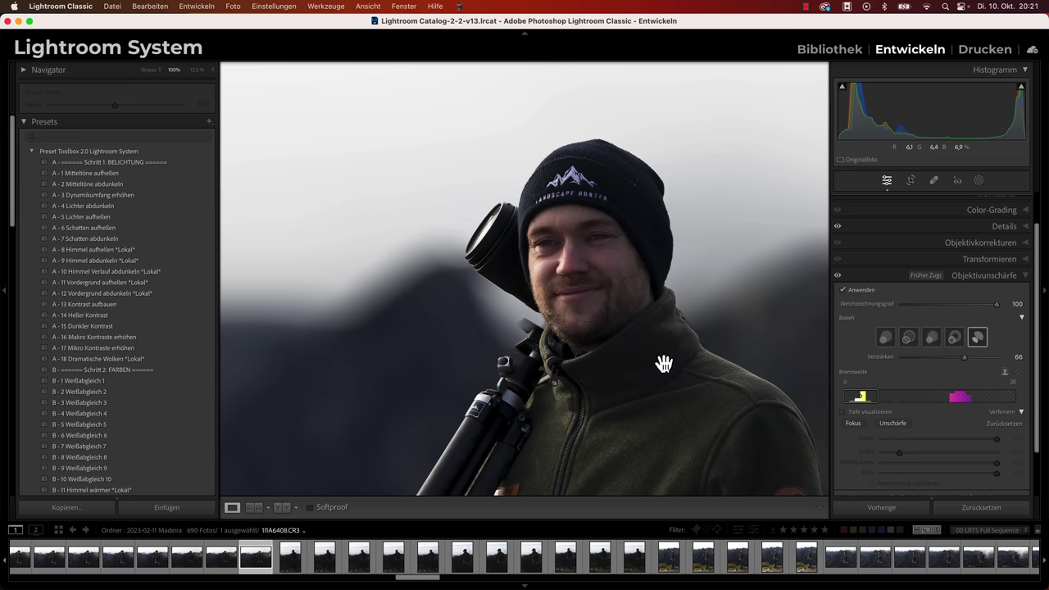
drag(664, 364, 611, 236)
drag(667, 398, 631, 218)
drag(574, 373, 615, 323)
drag(501, 344, 557, 344)
drag(483, 386, 598, 296)
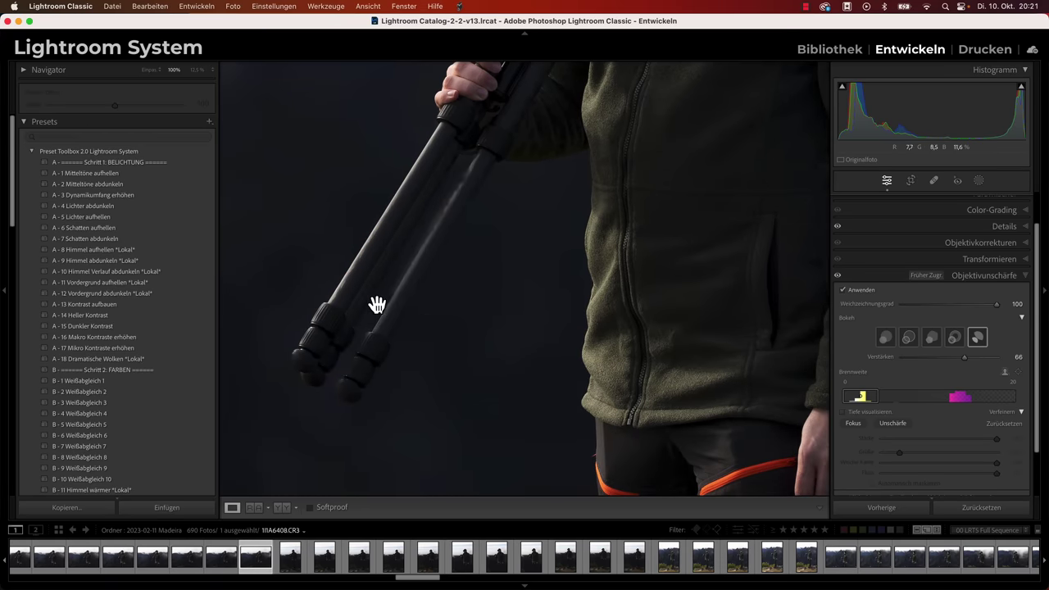
click(441, 262)
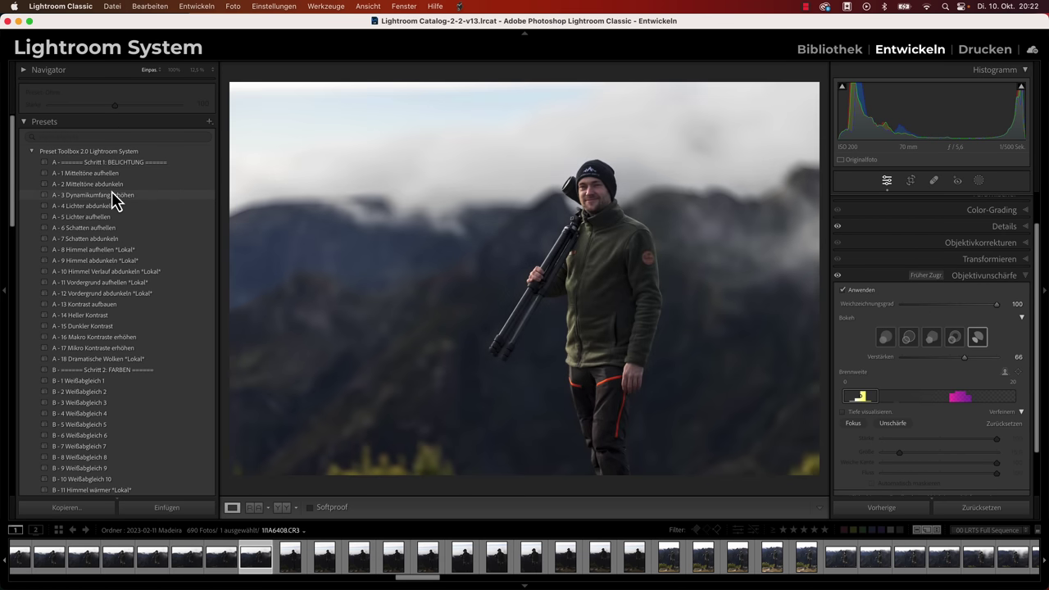
Apply the Dynamikumfang erhöhen (A-3) and Sonnenuntergang (B-22) presets from Preset Toolbox 2.0.
scroll(112, 195, down, 2)
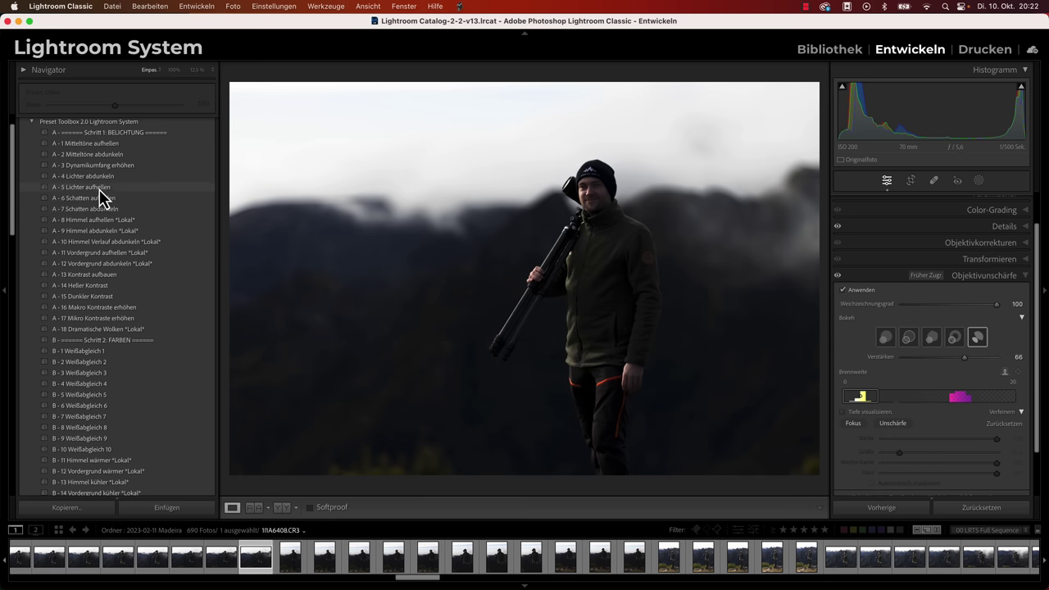
click(104, 167)
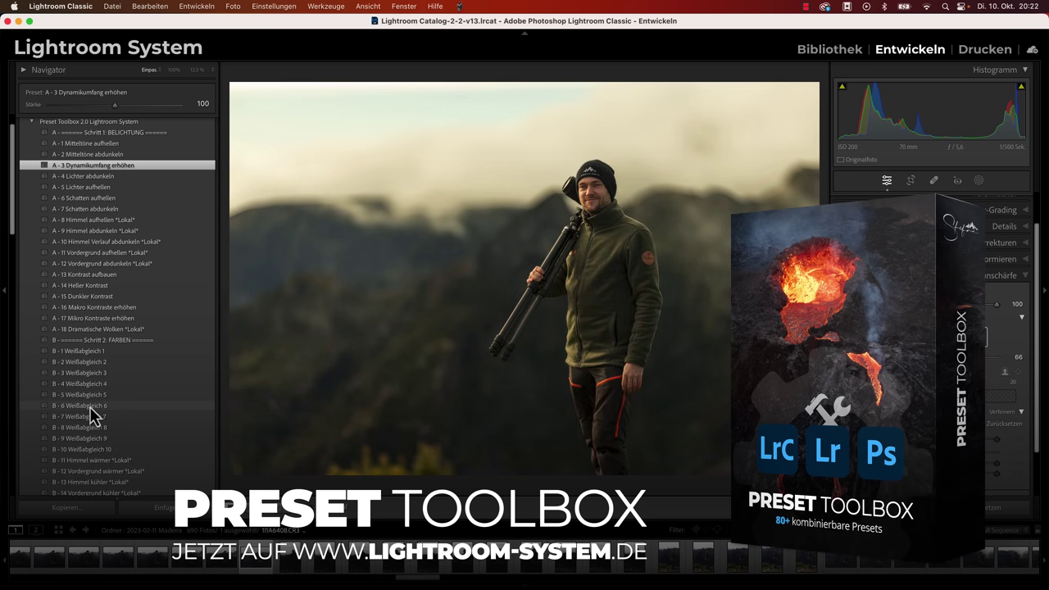
scroll(96, 425, down, 3)
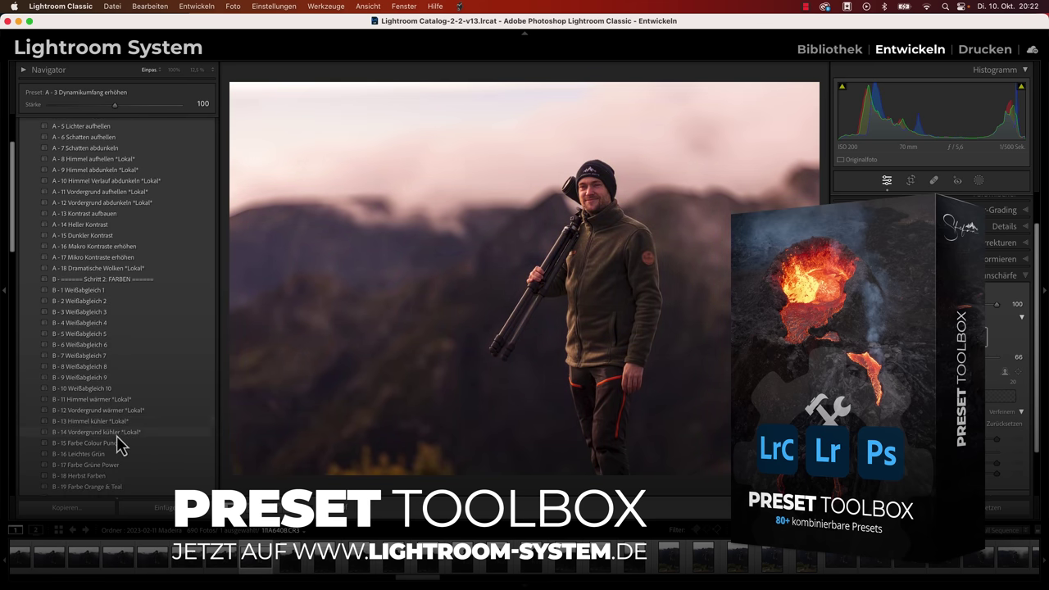
scroll(122, 438, down, 3)
scroll(122, 438, down, 2)
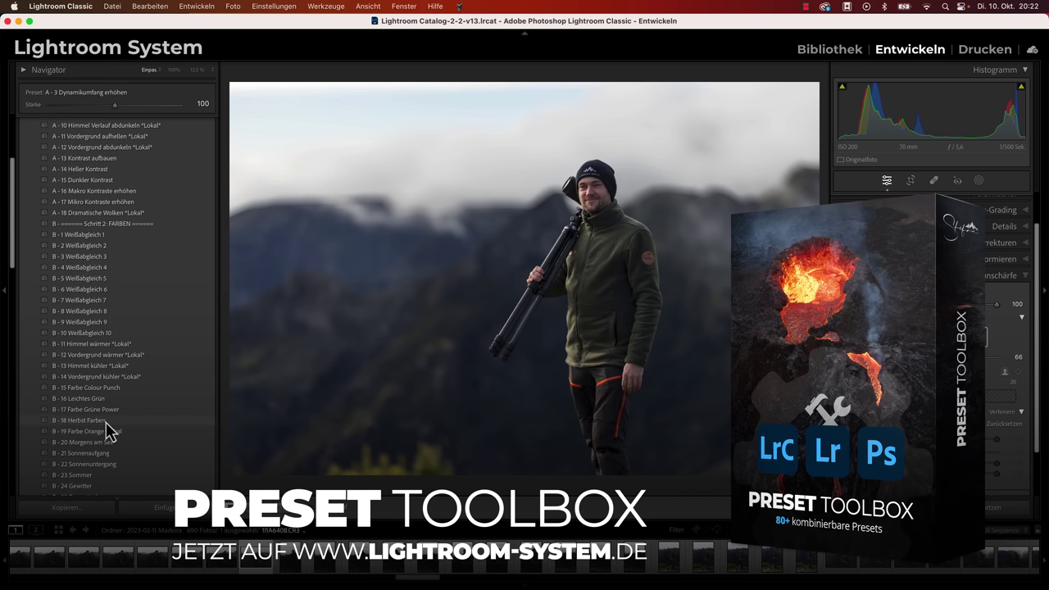
click(94, 465)
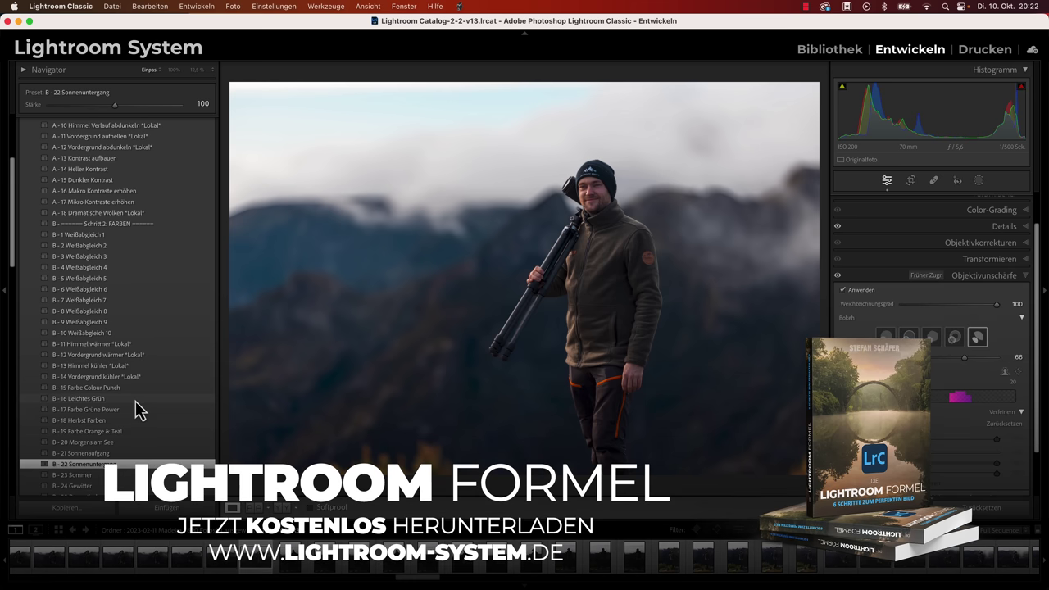
Add both vignette presets (C-1, C-2) and the Hohe Schärfe preset (D-4).
scroll(149, 407, down, 3)
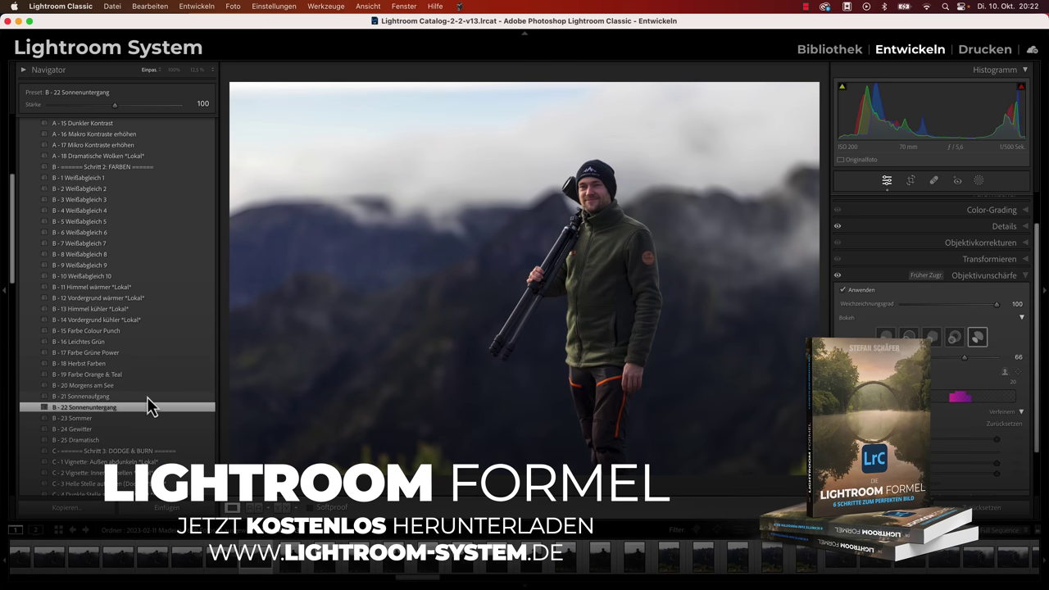
click(133, 463)
scroll(133, 463, down, 2)
click(135, 453)
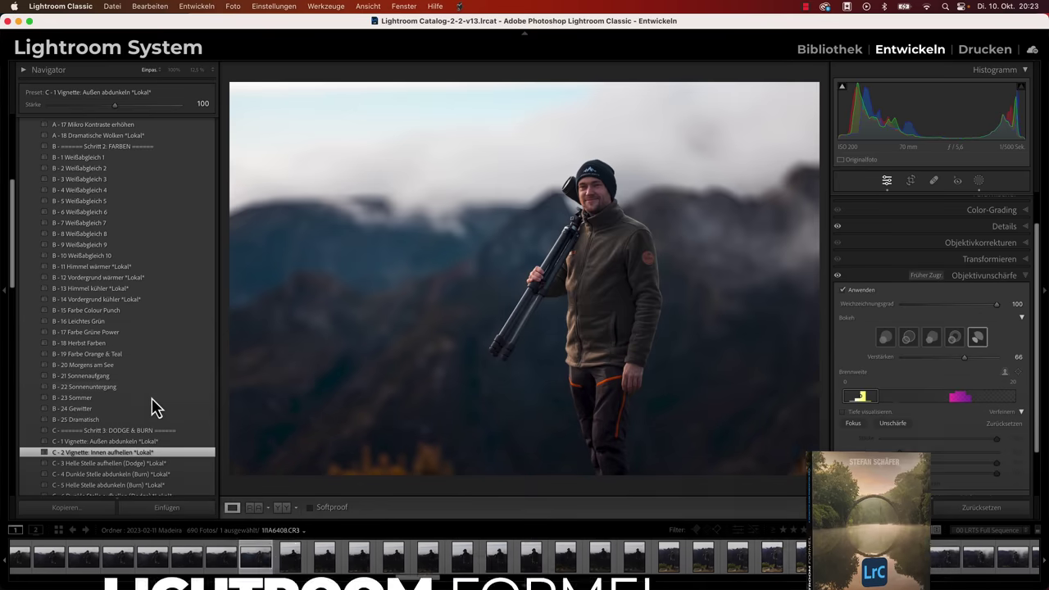
scroll(140, 397, down, 3)
scroll(139, 390, down, 3)
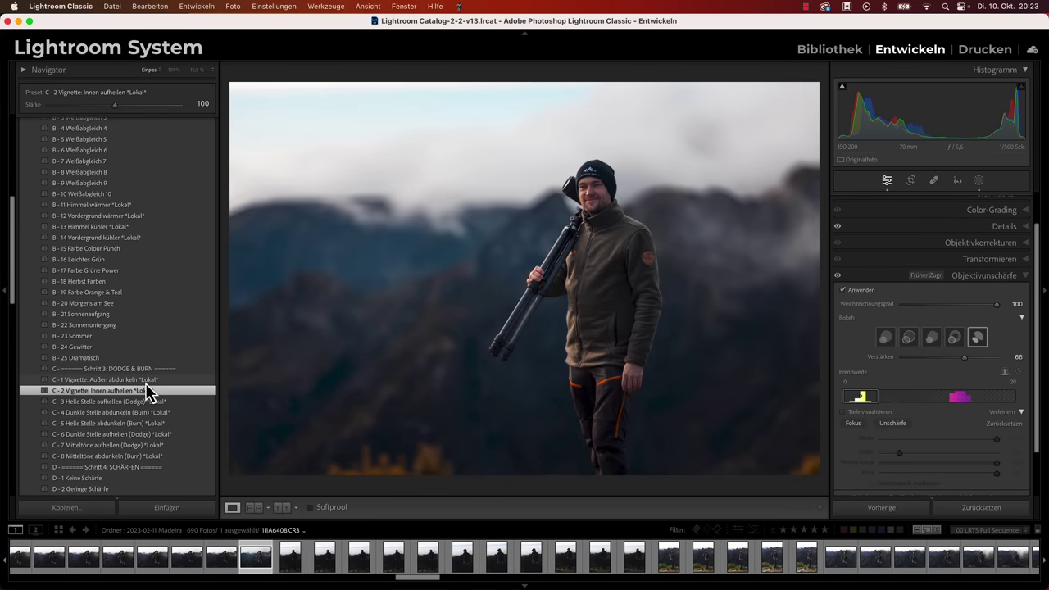
scroll(153, 378, down, 5)
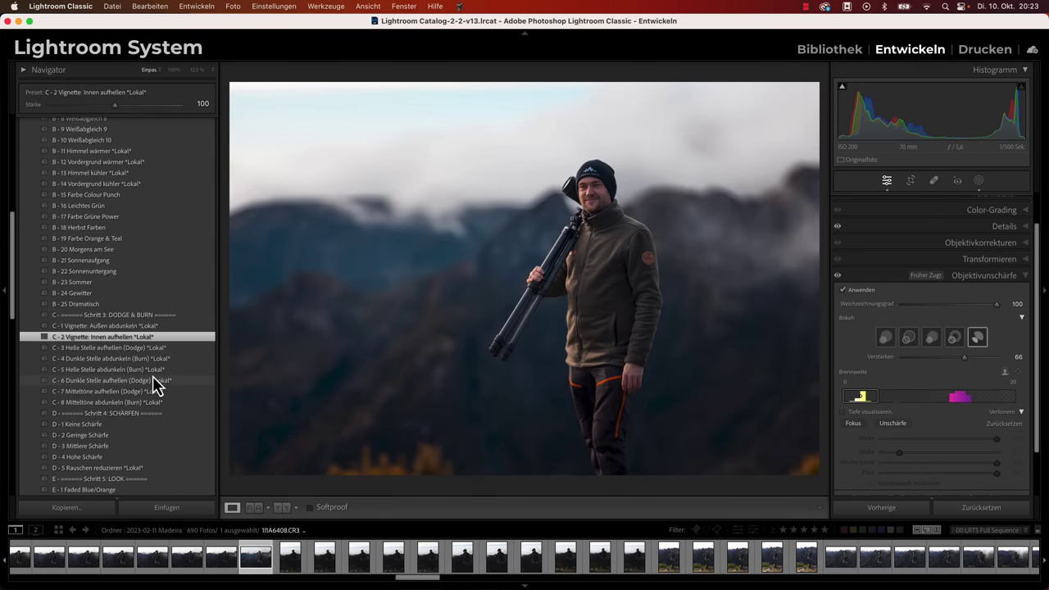
click(99, 457)
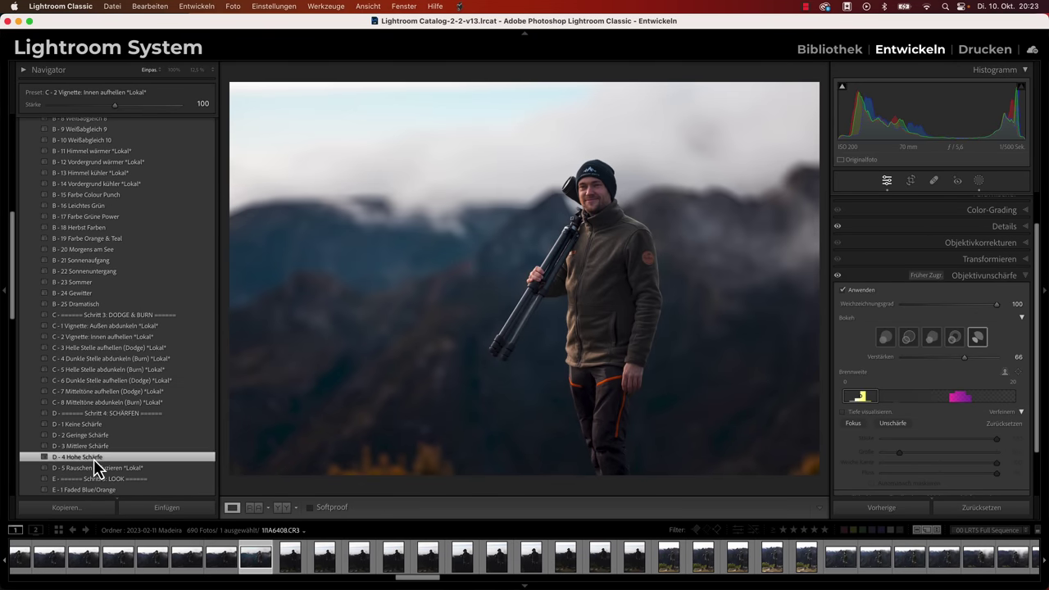
scroll(157, 431, down, 5)
scroll(159, 430, down, 1)
scroll(158, 426, down, 3)
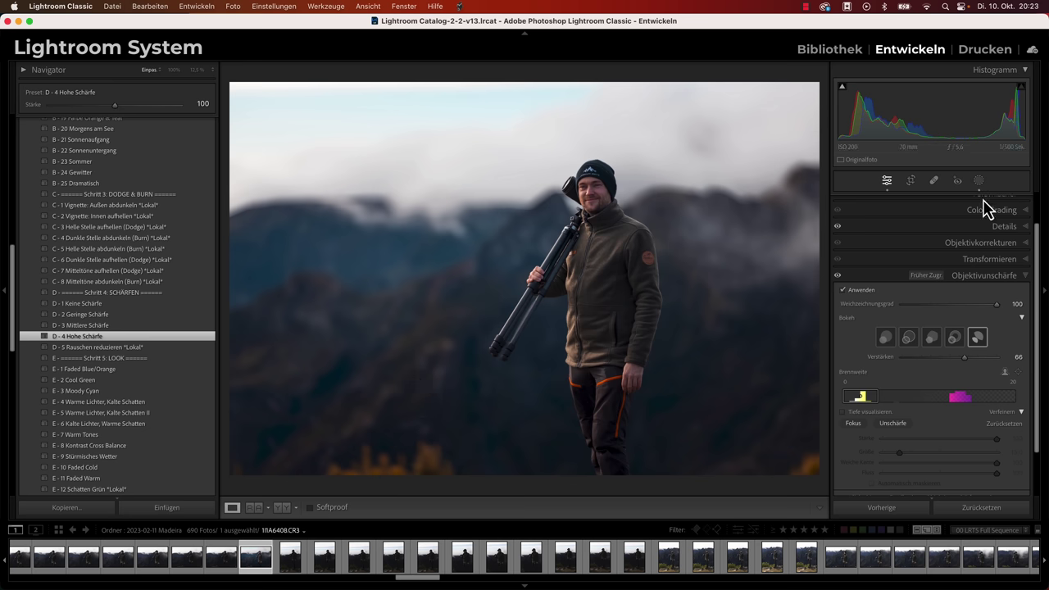
scroll(973, 234, up, 2)
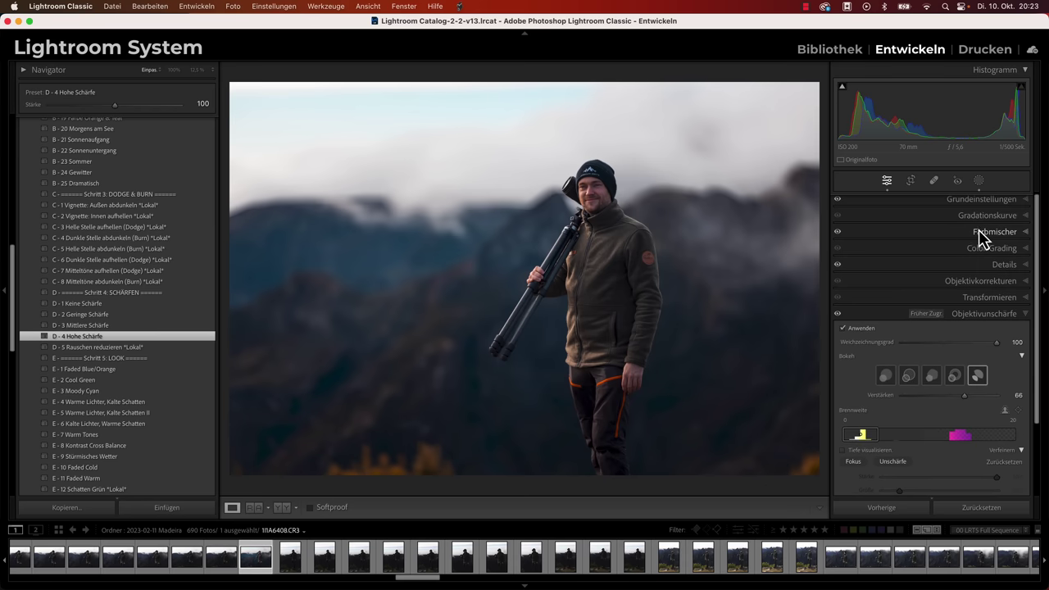